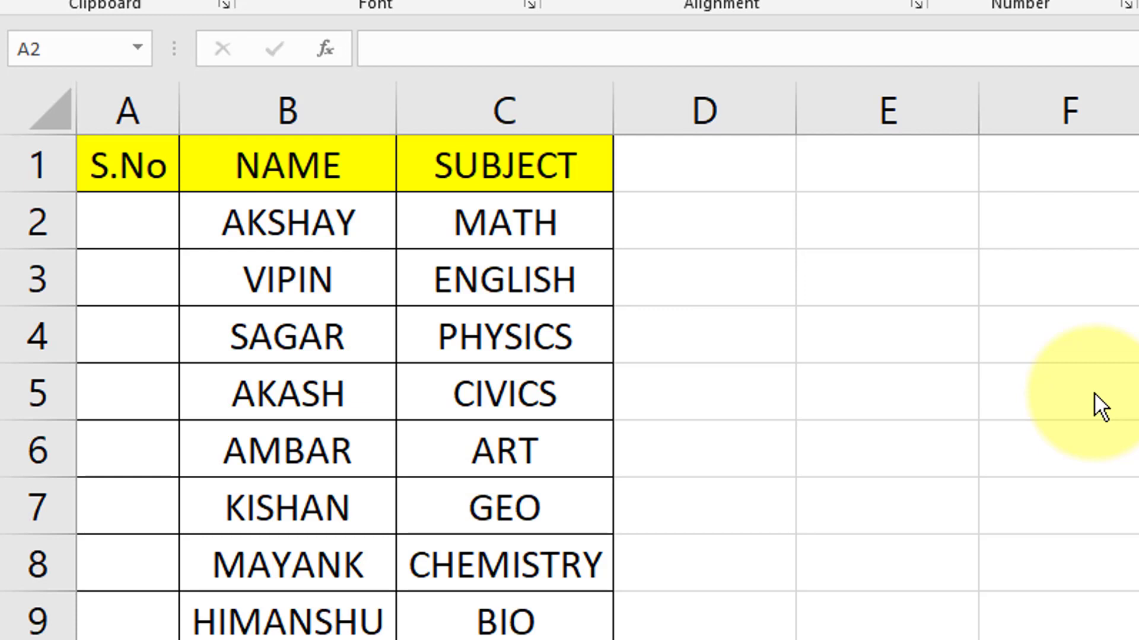
Enter 1, 2 and 3 in cells A2 to A4 of the S.No column.
{"action": "left_click", "coordinate": [128, 203]}
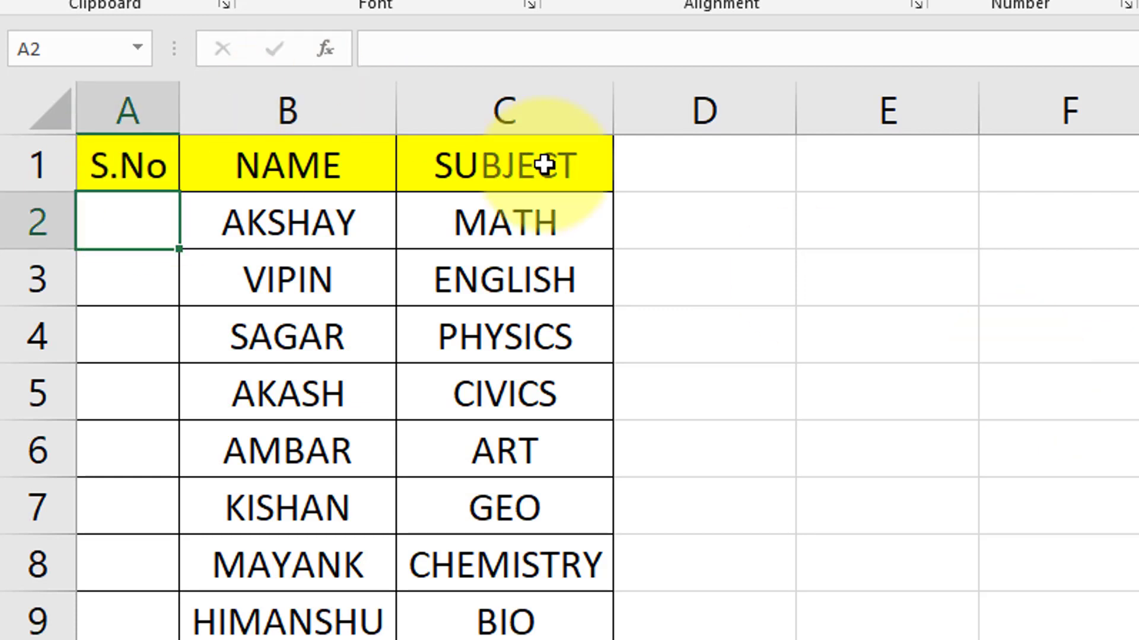
{"action": "type", "text": "1"}
{"action": "key", "text": "Return"}
{"action": "type", "text": "2"}
{"action": "key", "text": "Return"}
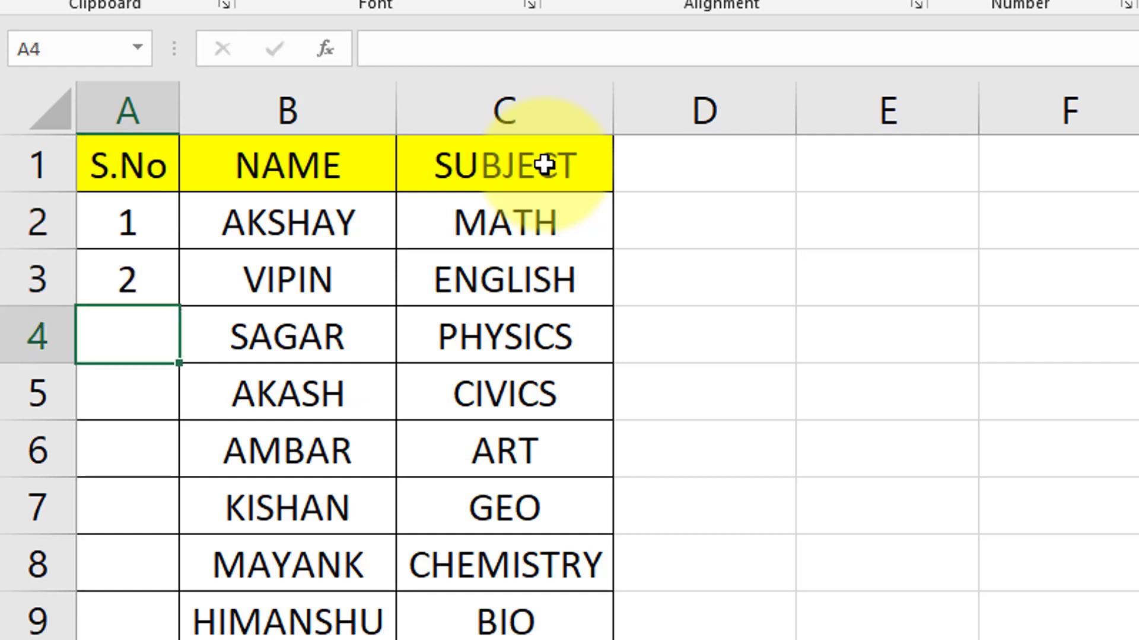
{"action": "type", "text": "3"}
{"action": "key", "text": "Return"}
Auto-fill the 1, 2, 3 sequence down column A beside all remaining student names.
{"action": "left_click", "coordinate": [130, 212]}
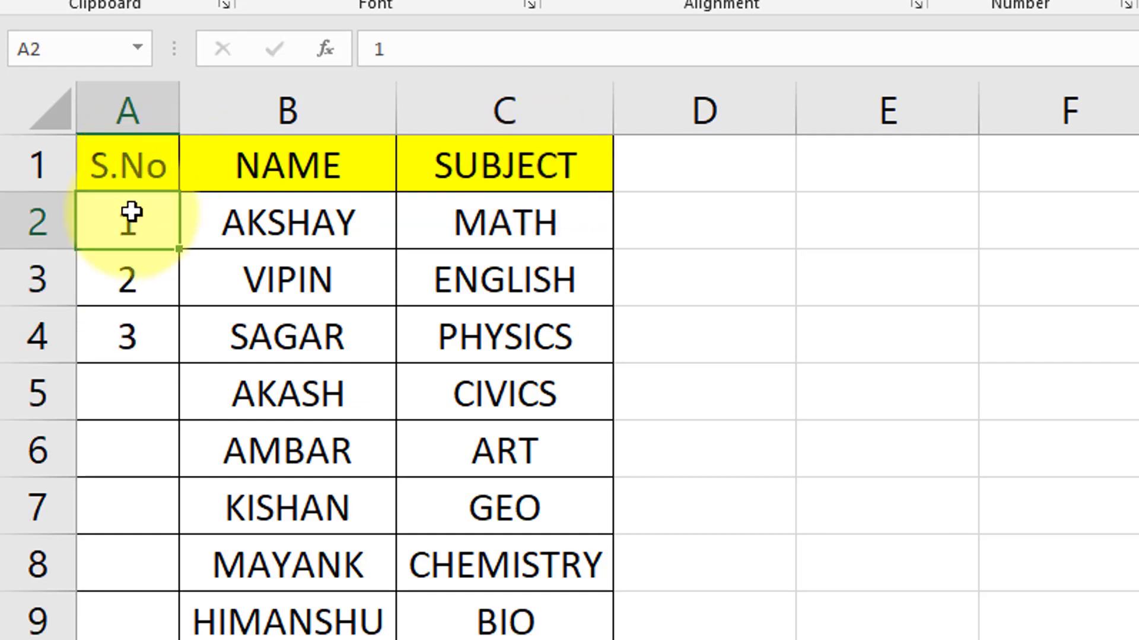
{"action": "left_click_drag", "start_coordinate": [130, 212], "coordinate": [151, 337]}
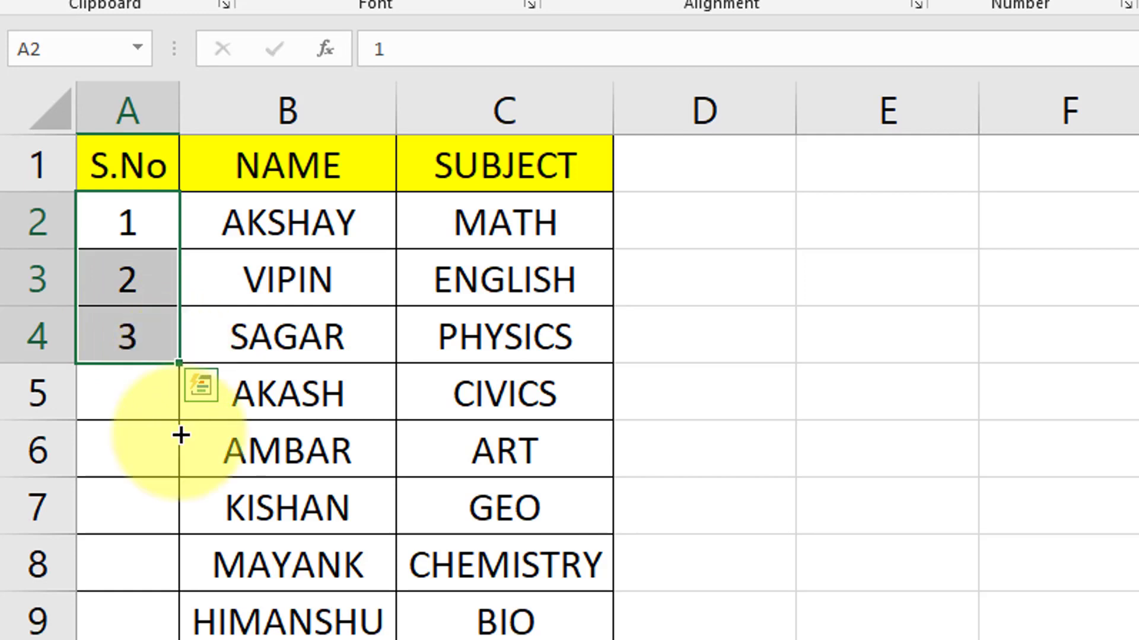
{"action": "left_click_drag", "start_coordinate": [181, 436], "coordinate": [152, 637]}
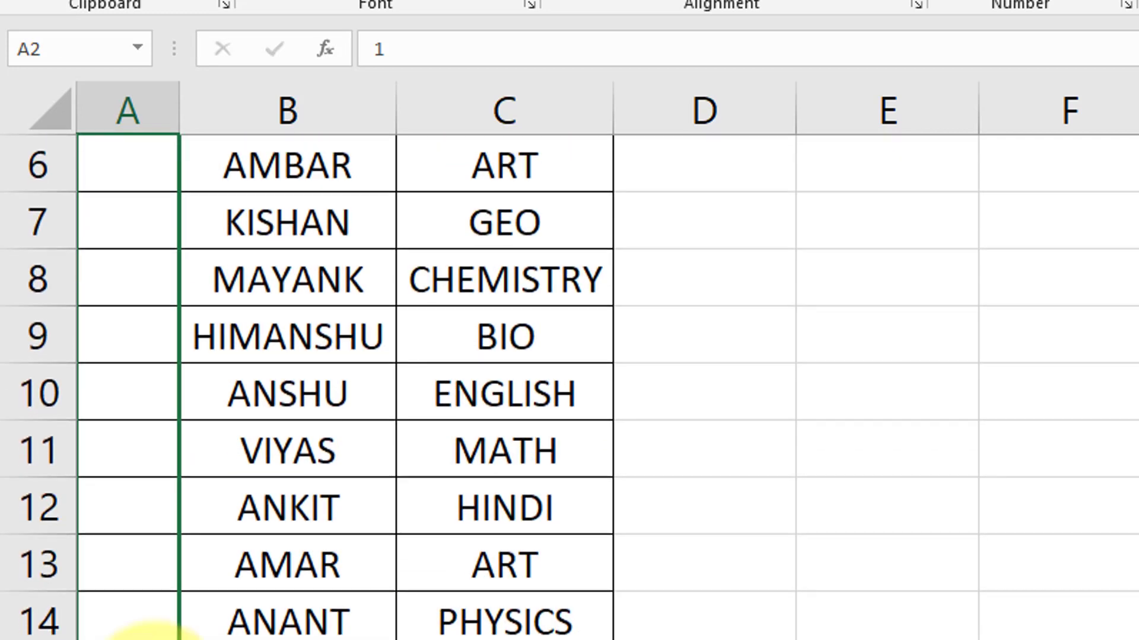
{"action": "left_click_drag", "start_coordinate": [151, 637], "coordinate": [157, 629]}
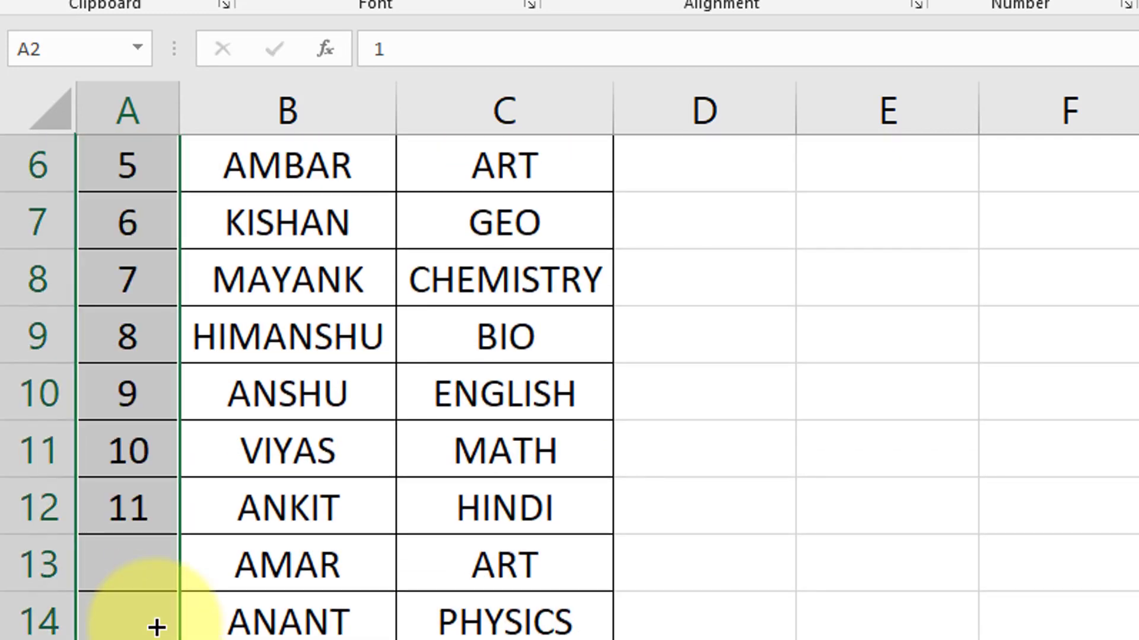
{"action": "key", "text": "Up"}
{"action": "key", "text": "Down"}
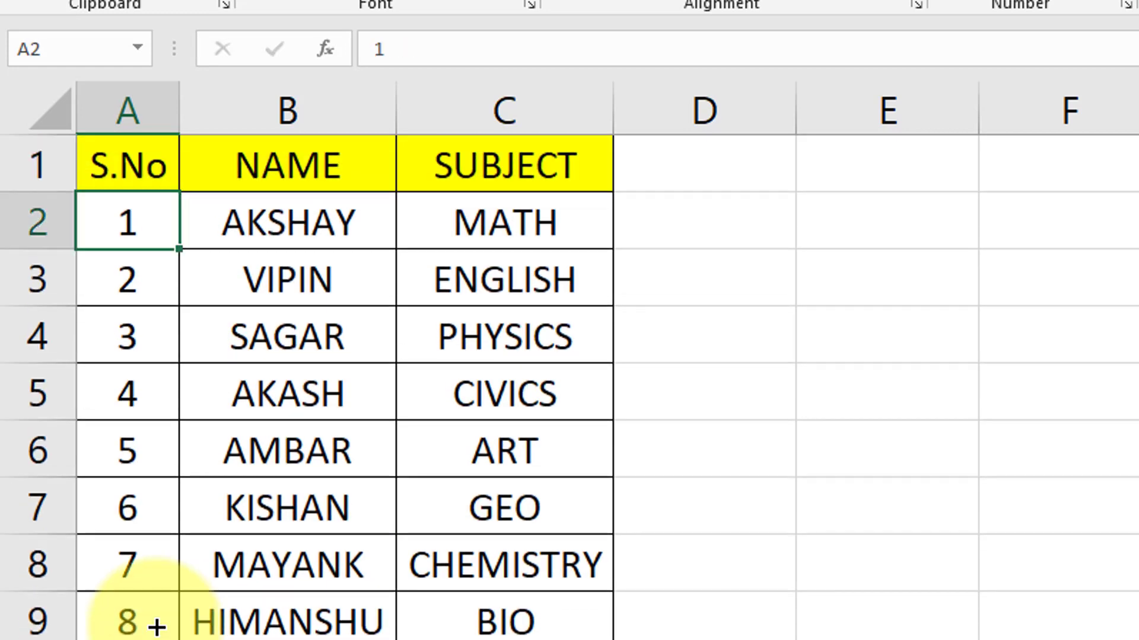
{"action": "key", "text": "Down"}
{"action": "key", "text": "Down"}
{"action": "key", "text": "Down"}
{"action": "key", "text": "Down"}
{"action": "key", "text": "Up"}
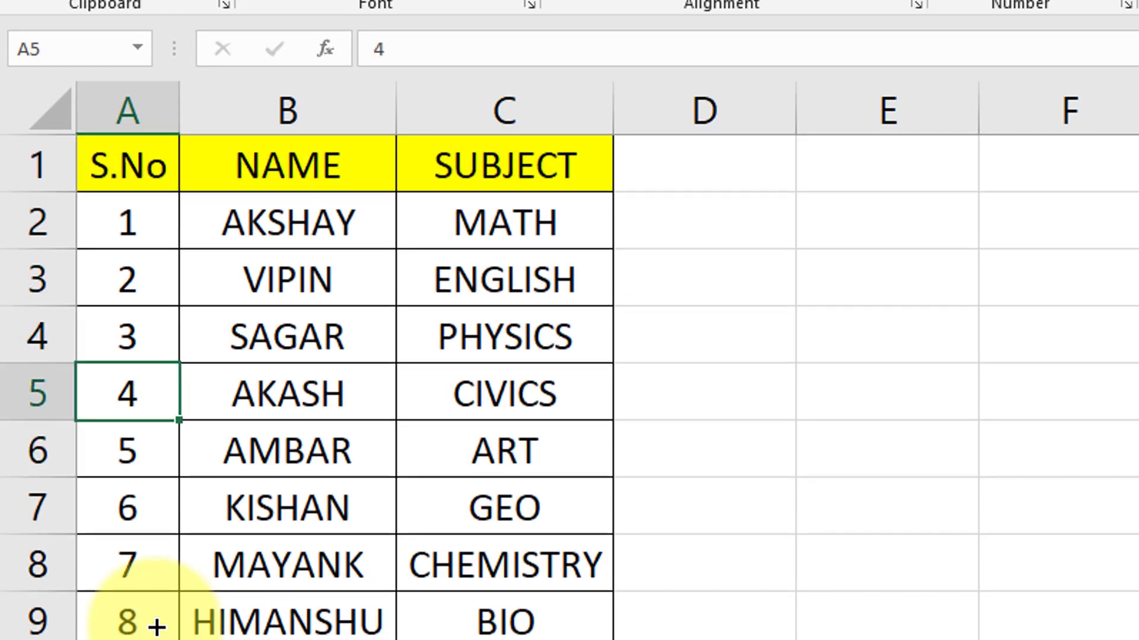
Delete AKASH's row 5, leaving S.No jumping from 3 to 5.
{"action": "left_click", "coordinate": [27, 382]}
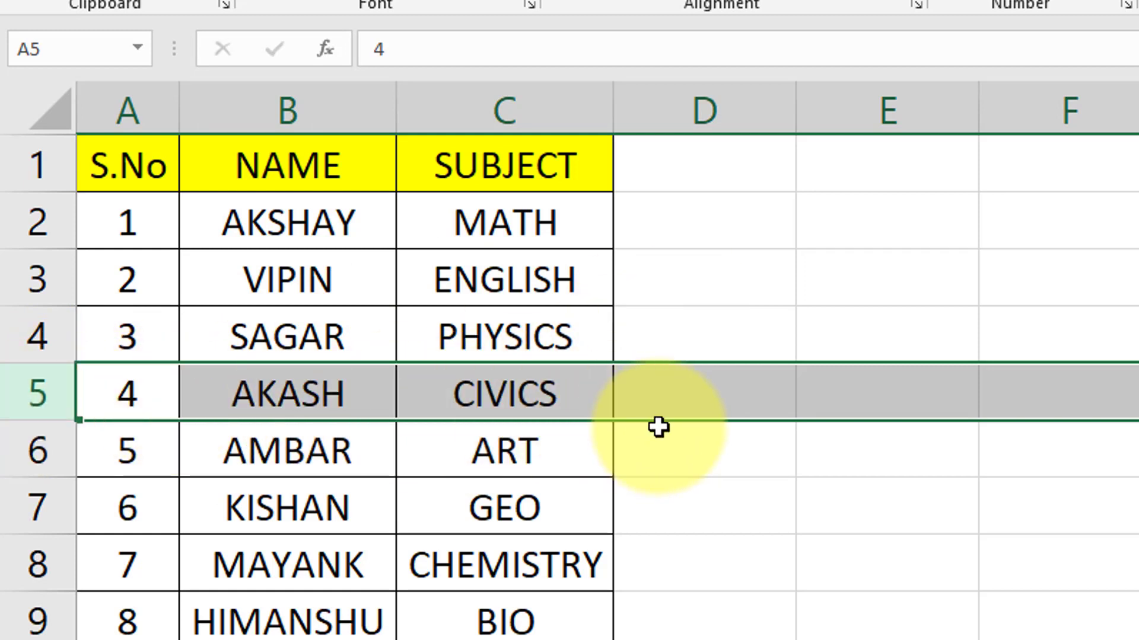
{"action": "right_click", "coordinate": [3, 405]}
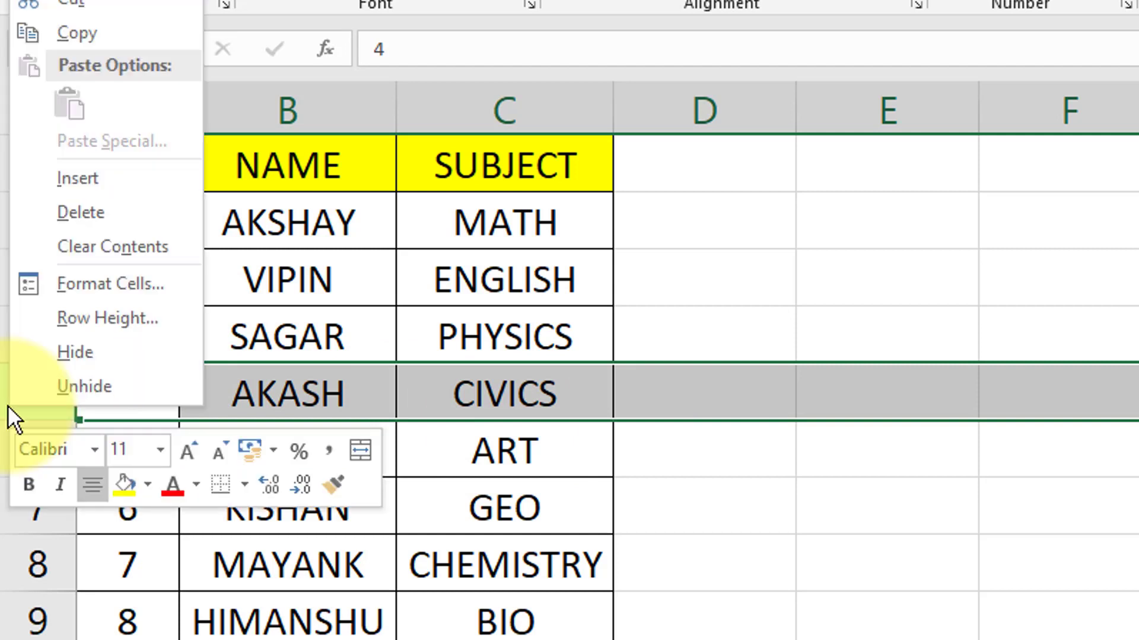
{"action": "left_click", "coordinate": [111, 211]}
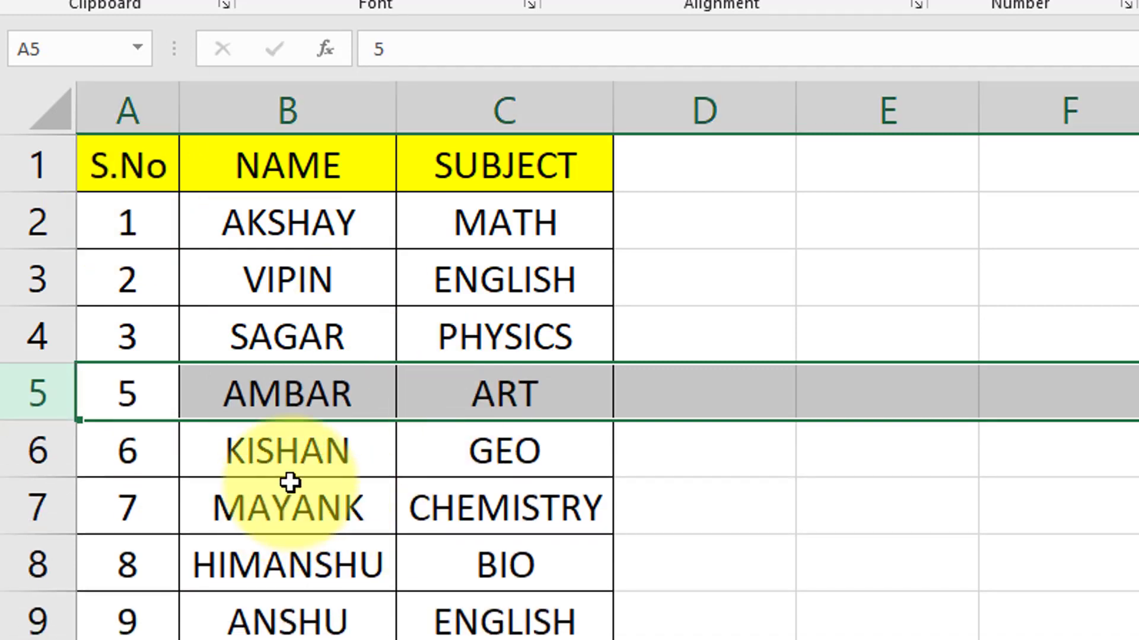
{"action": "left_click", "coordinate": [318, 344]}
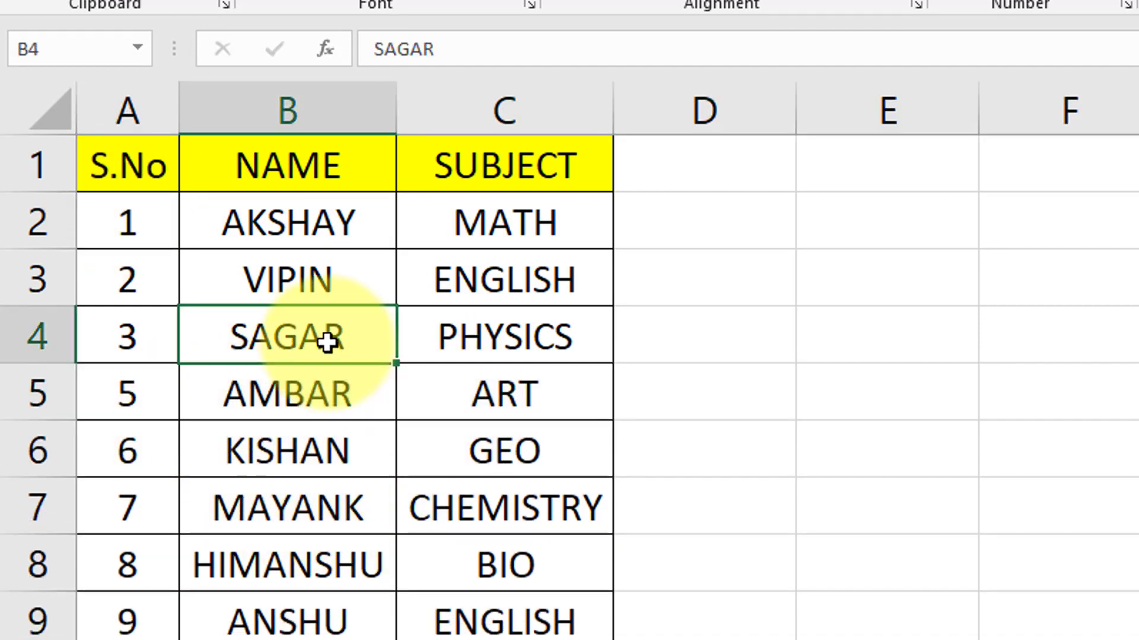
{"action": "left_click_drag", "start_coordinate": [122, 219], "coordinate": [125, 561]}
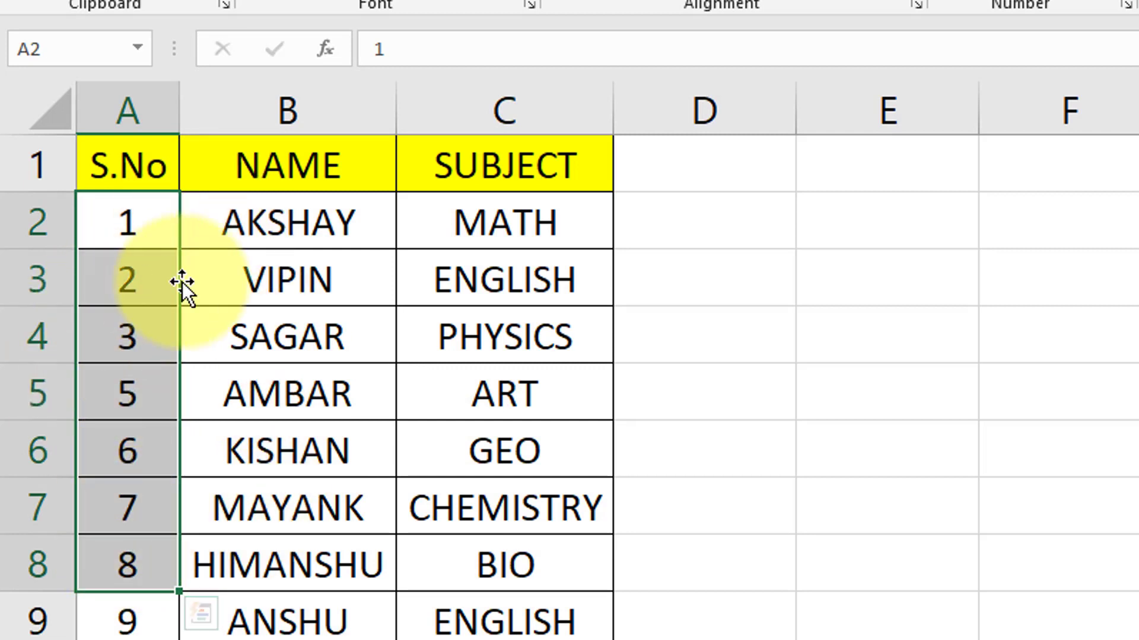
{"action": "left_click", "coordinate": [120, 234]}
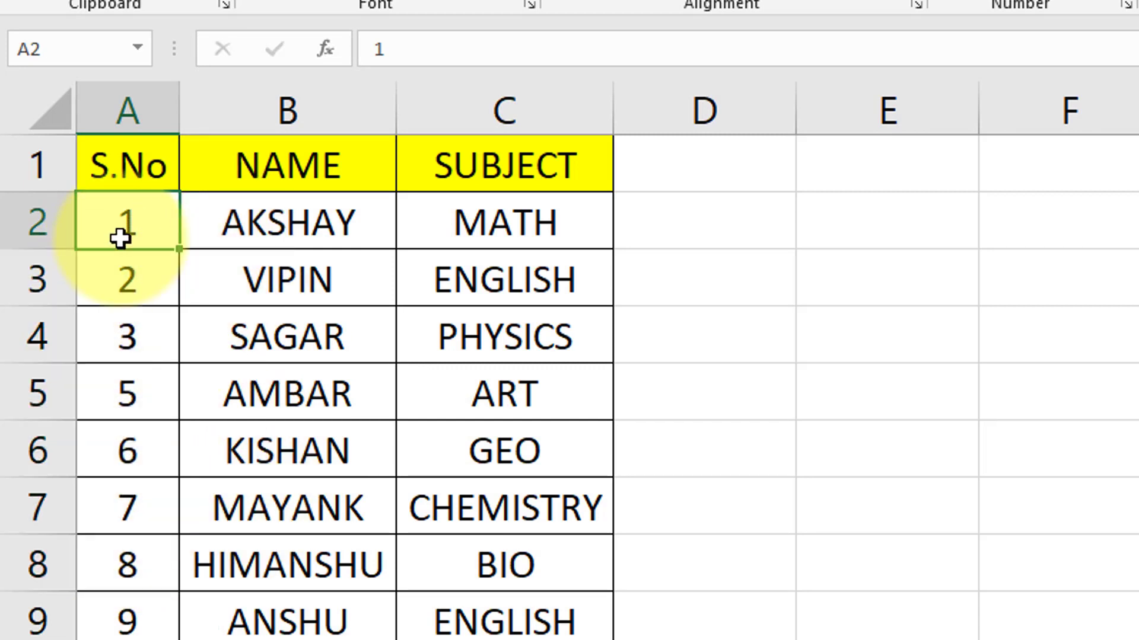
{"action": "left_click", "coordinate": [126, 277]}
{"action": "left_click", "coordinate": [127, 335]}
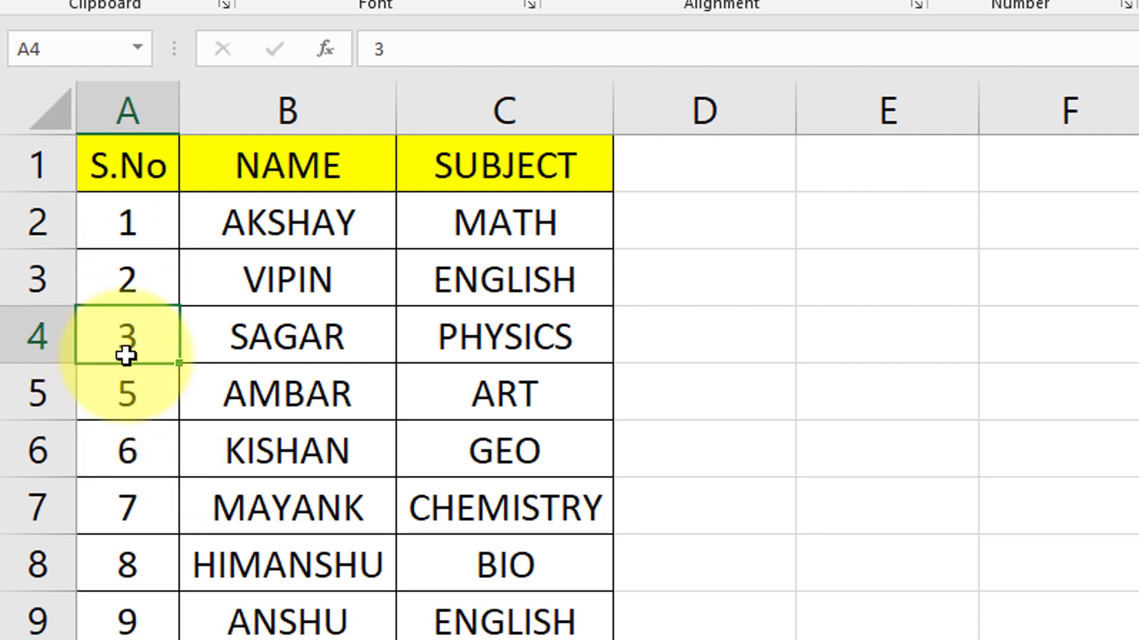
{"action": "left_click", "coordinate": [112, 404]}
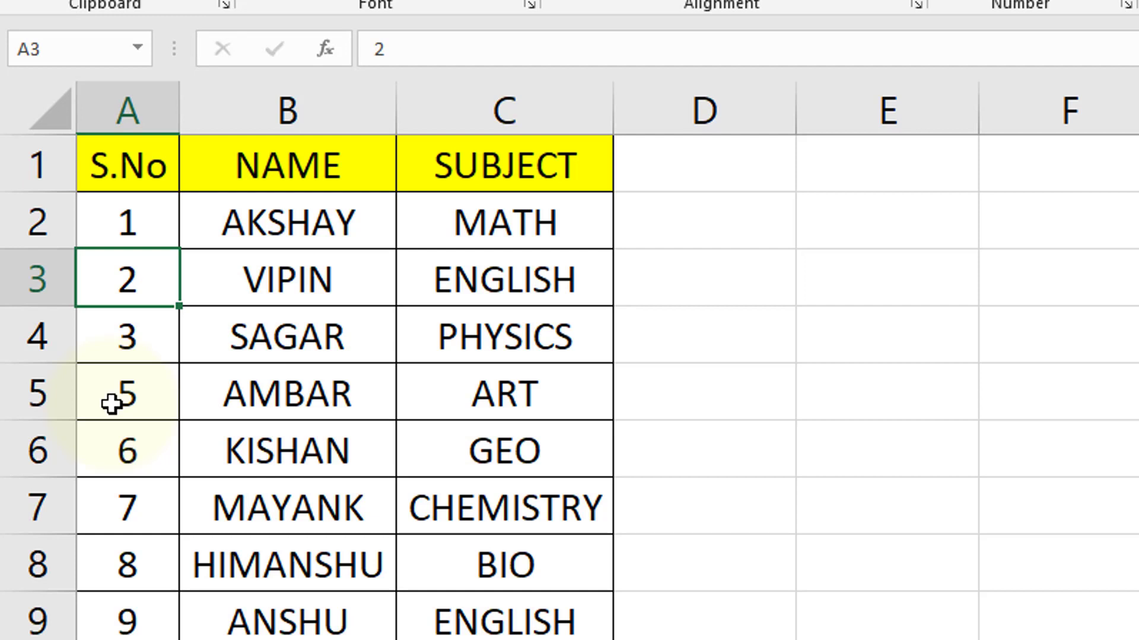
Select every serial number from A2 downward and delete them, keeping only the S.No header.
{"action": "key", "text": "Up"}
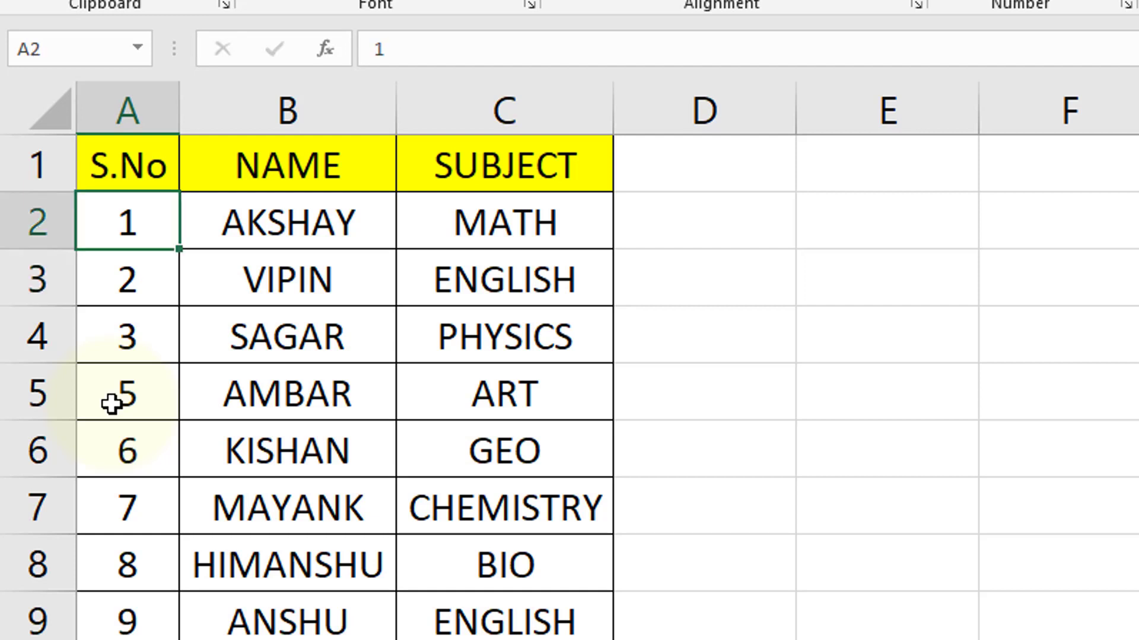
{"action": "key", "text": "Up"}
{"action": "key", "text": "Right"}
{"action": "key", "text": "Down"}
{"action": "key", "text": "Left"}
{"action": "key", "text": "ctrl+shift+Down"}
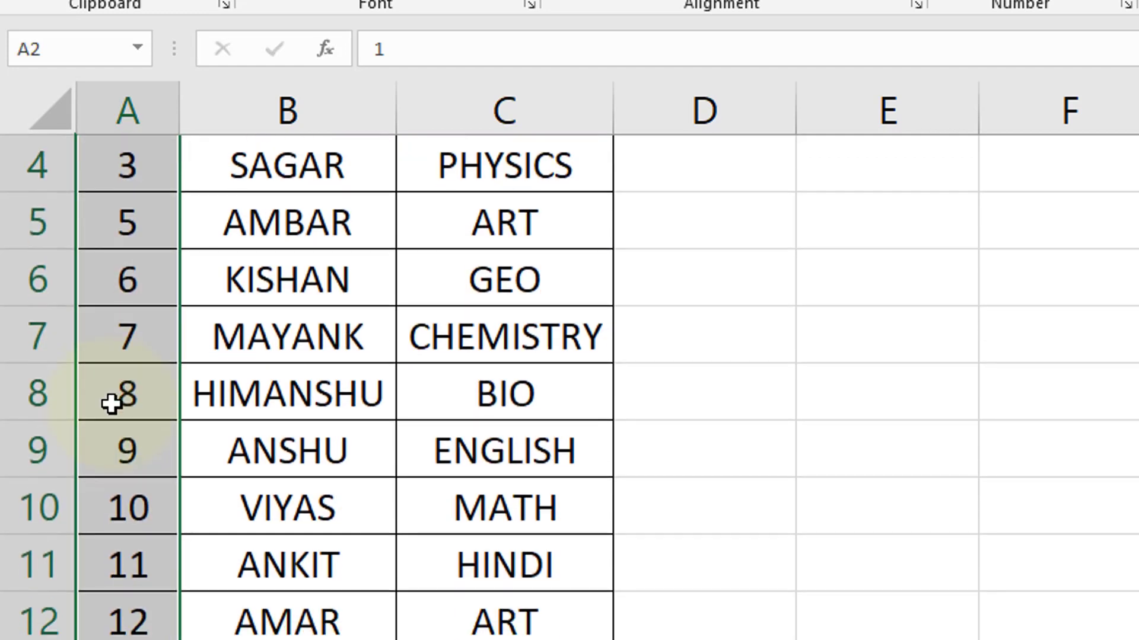
{"action": "key", "text": "Delete"}
{"action": "scroll", "coordinate": [112, 404], "scroll_direction": "up", "scroll_amount": 1}
{"action": "scroll", "coordinate": [112, 404], "scroll_direction": "up", "scroll_amount": 1}
{"action": "key", "text": "Up"}
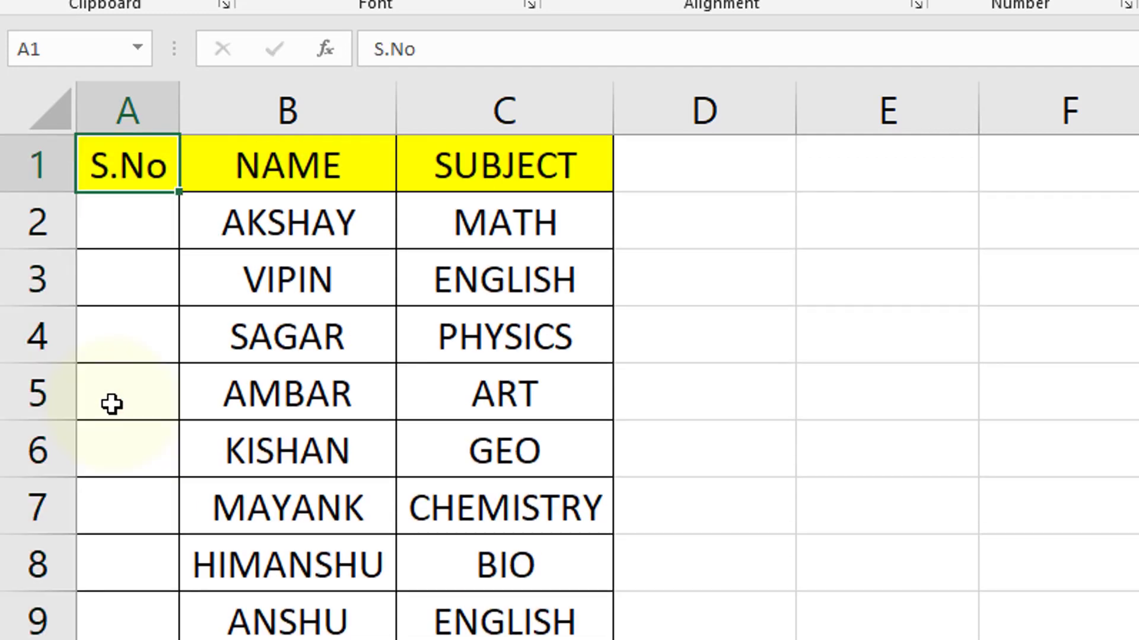
{"action": "key", "text": "Down"}
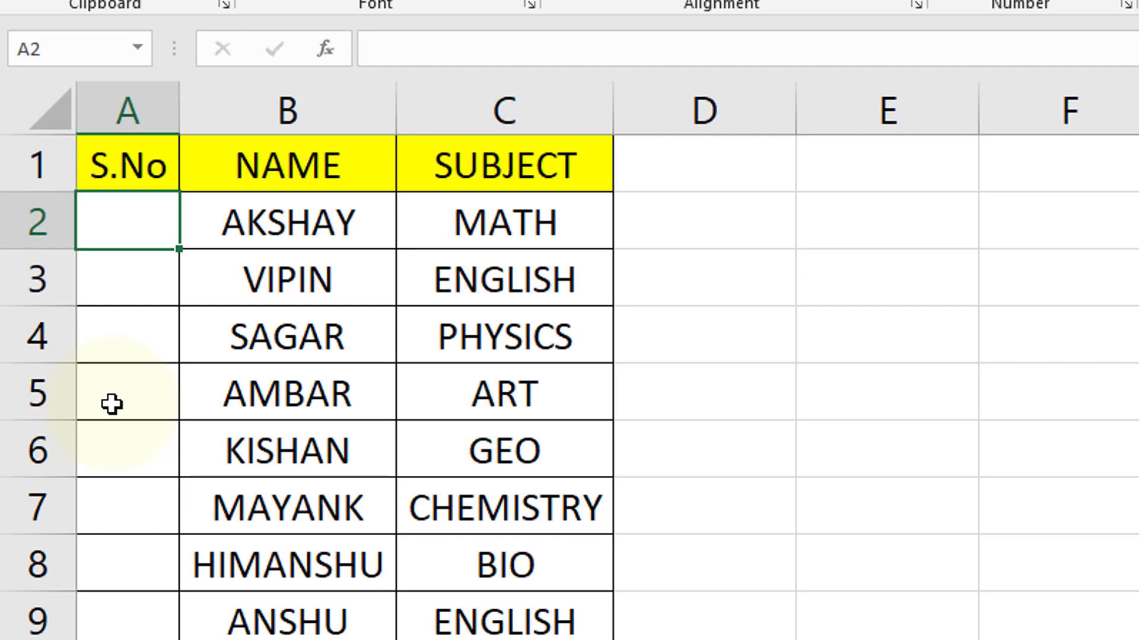
Widen column A.
{"action": "key", "text": "Right"}
{"action": "key", "text": "Left"}
{"action": "key", "text": "Right"}
{"action": "key", "text": "Left"}
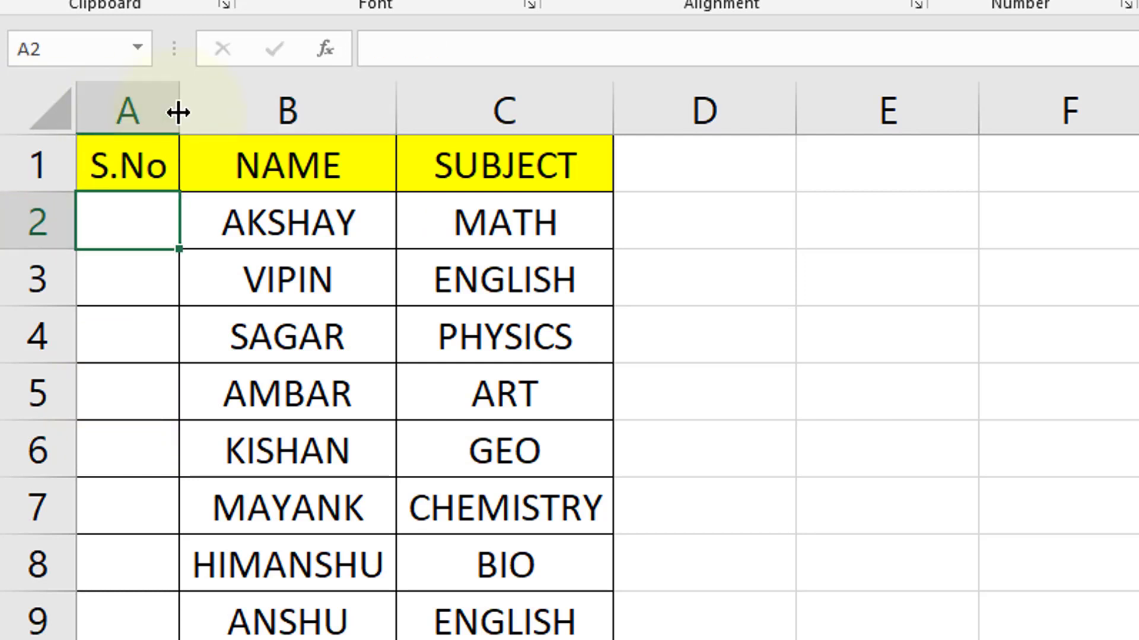
{"action": "left_click_drag", "start_coordinate": [177, 113], "coordinate": [254, 117]}
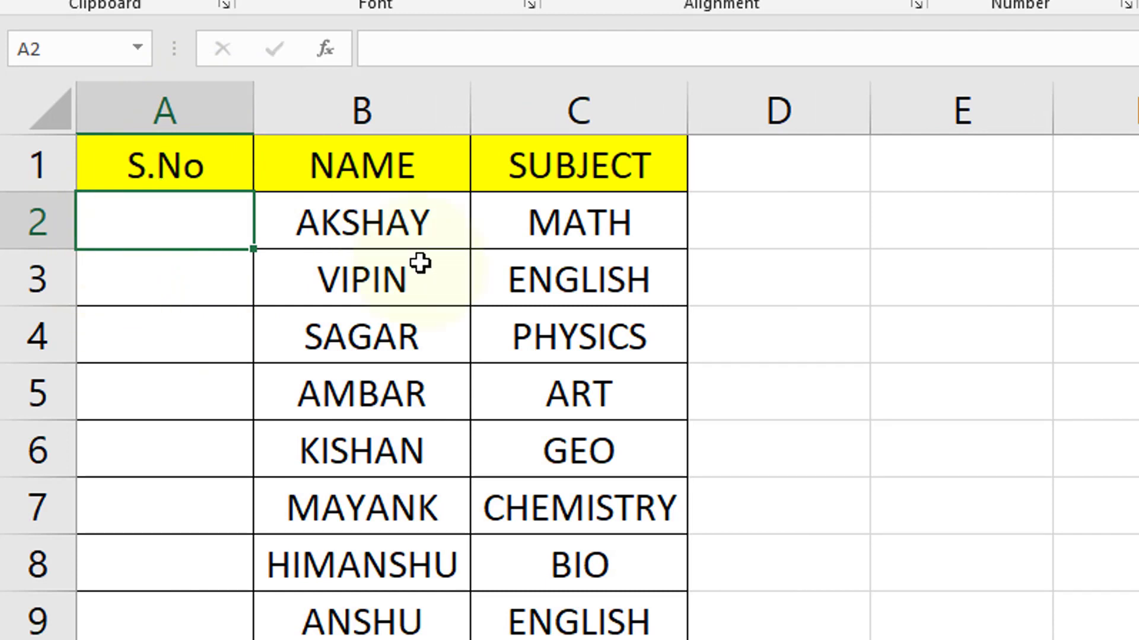
Enter the formula =ROW()-1 in cell A2 so it shows 1.
{"action": "type", "text": "=r"}
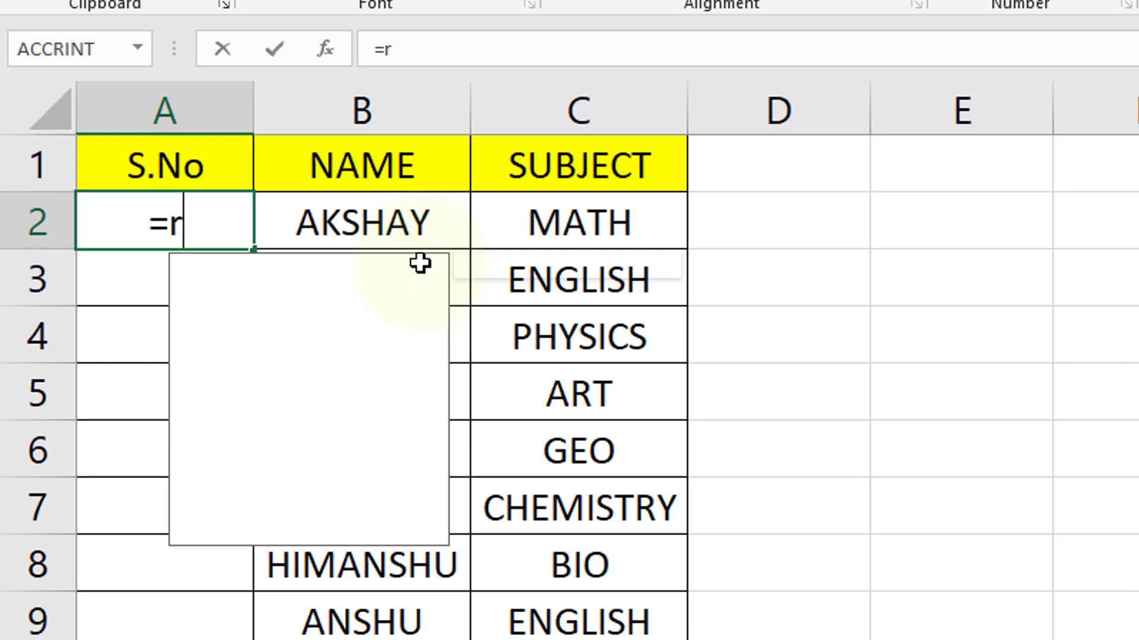
{"action": "type", "text": "ow"}
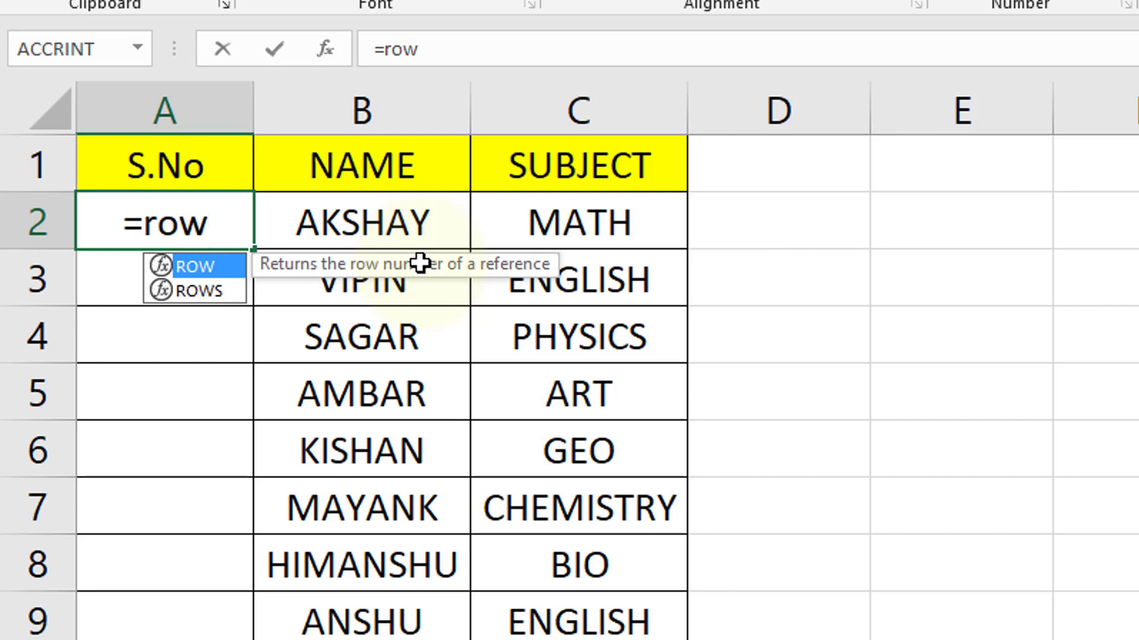
{"action": "key", "text": "Tab"}
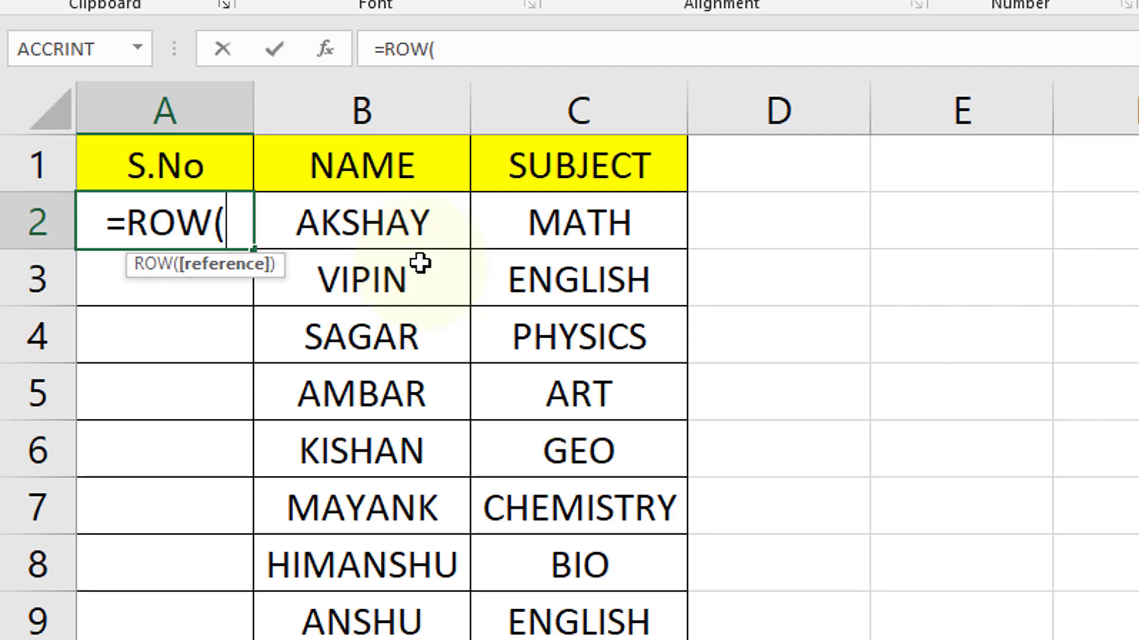
{"action": "type", "text": ")"}
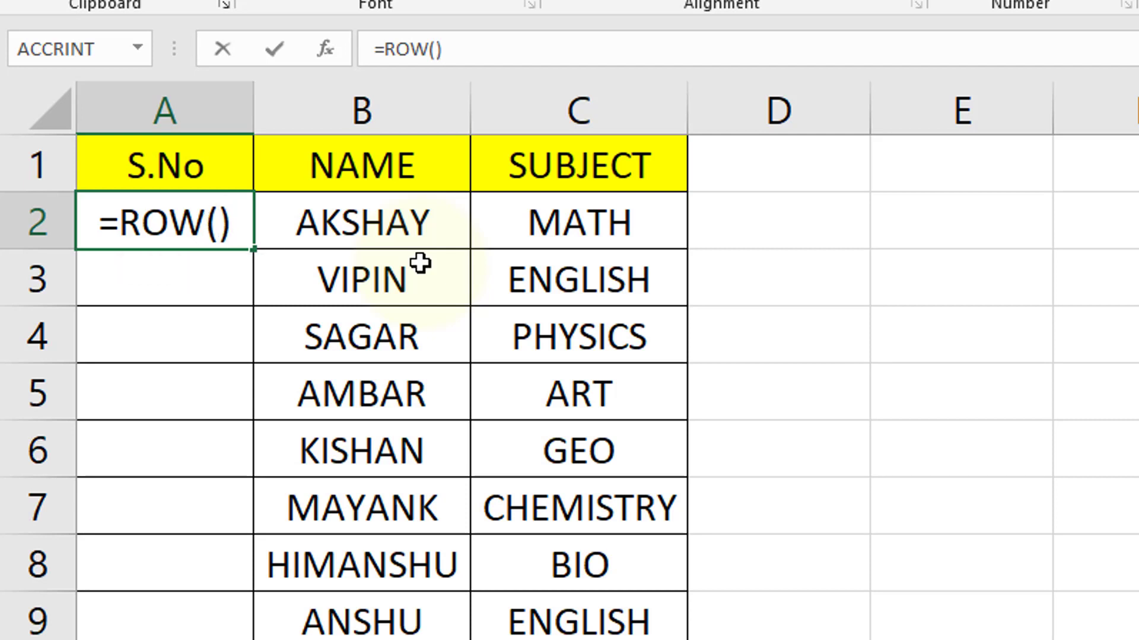
{"action": "type", "text": "-1"}
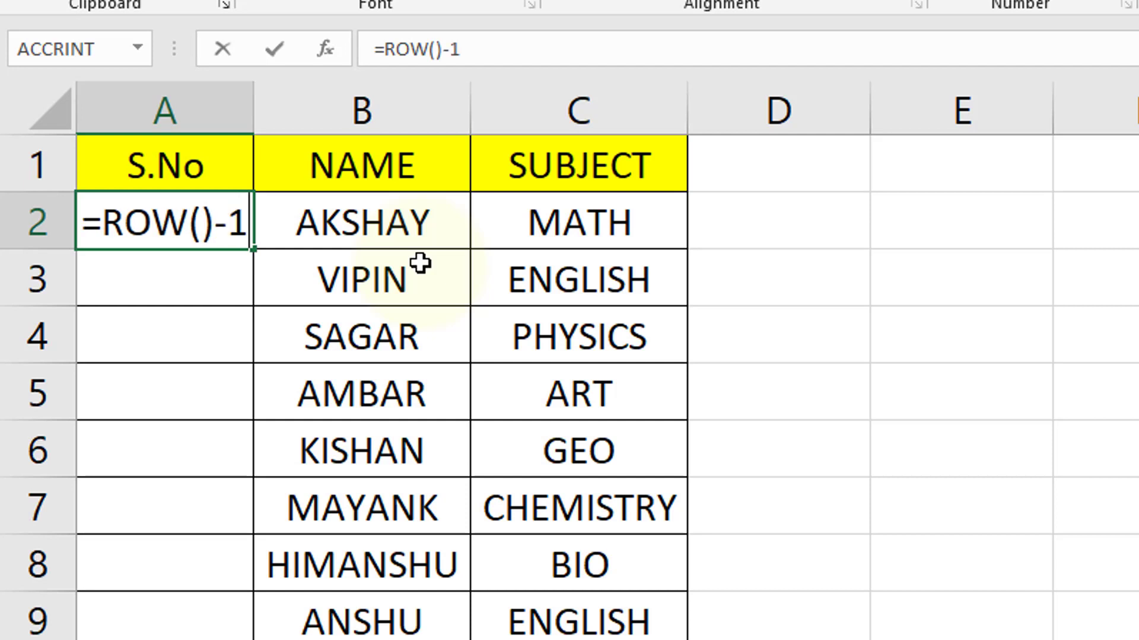
{"action": "key", "text": "ctrl+Return"}
{"action": "key", "text": "Return"}
{"action": "left_click", "coordinate": [124, 221]}
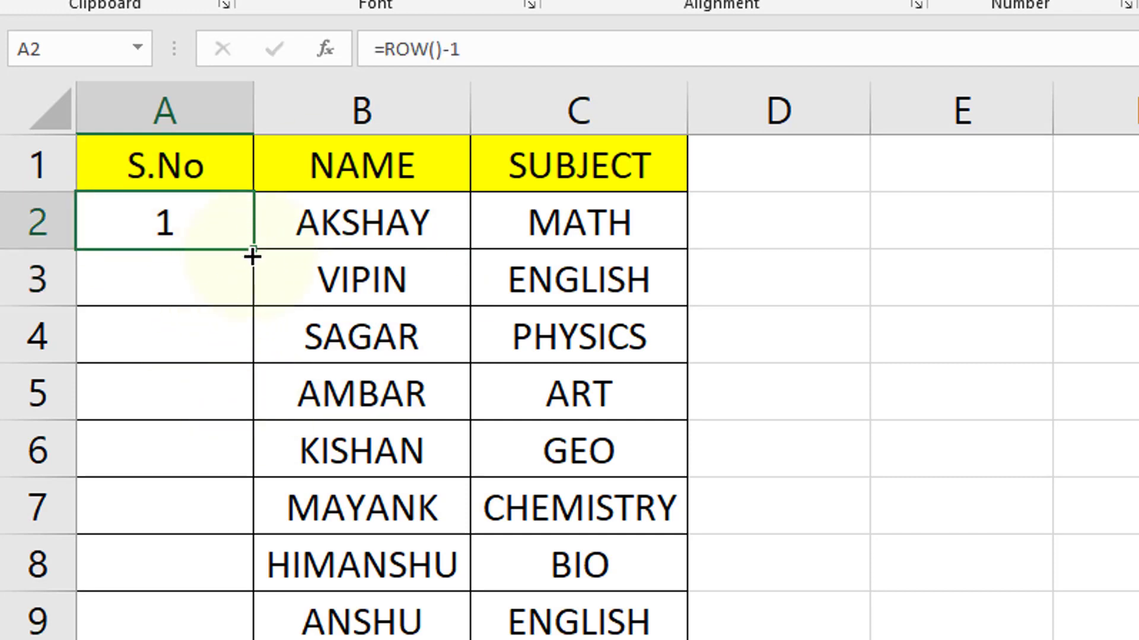
Fill =ROW()-1 down column A to row 13 and select AMBAR's row 5.
{"action": "mouse_move", "coordinate": [253, 249]}
{"action": "left_mouse_down"}
{"action": "mouse_move", "coordinate": [253, 587]}
{"action": "mouse_move", "coordinate": [206, 635]}
{"action": "left_mouse_up"}
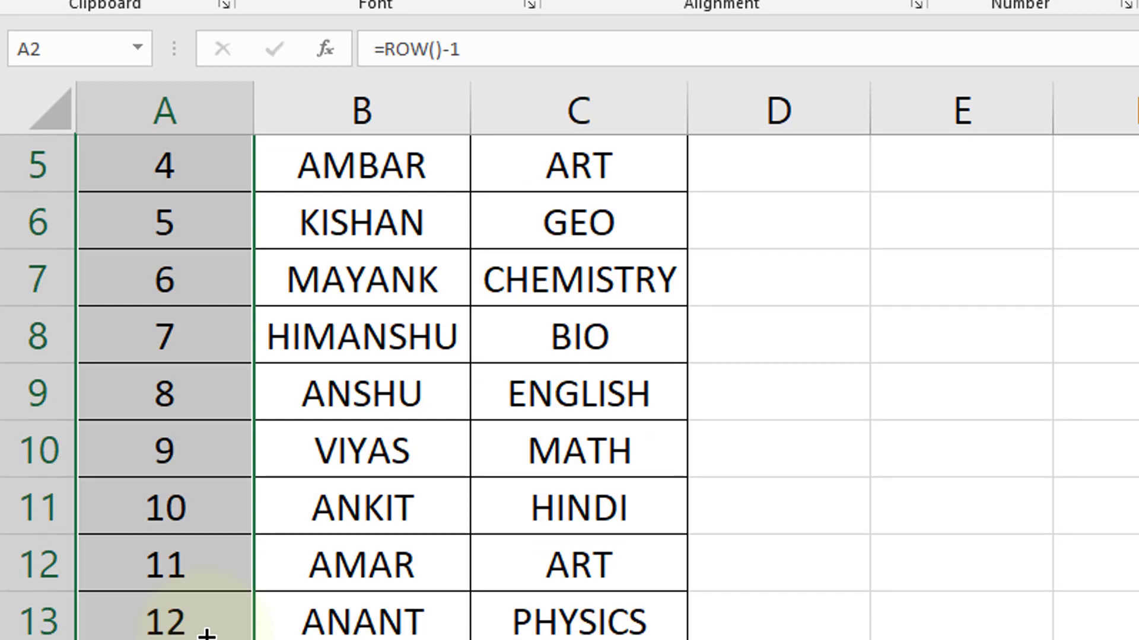
{"action": "key", "text": "ctrl+Home"}
{"action": "key", "text": "Down"}
{"action": "key", "text": "ctrl+Down"}
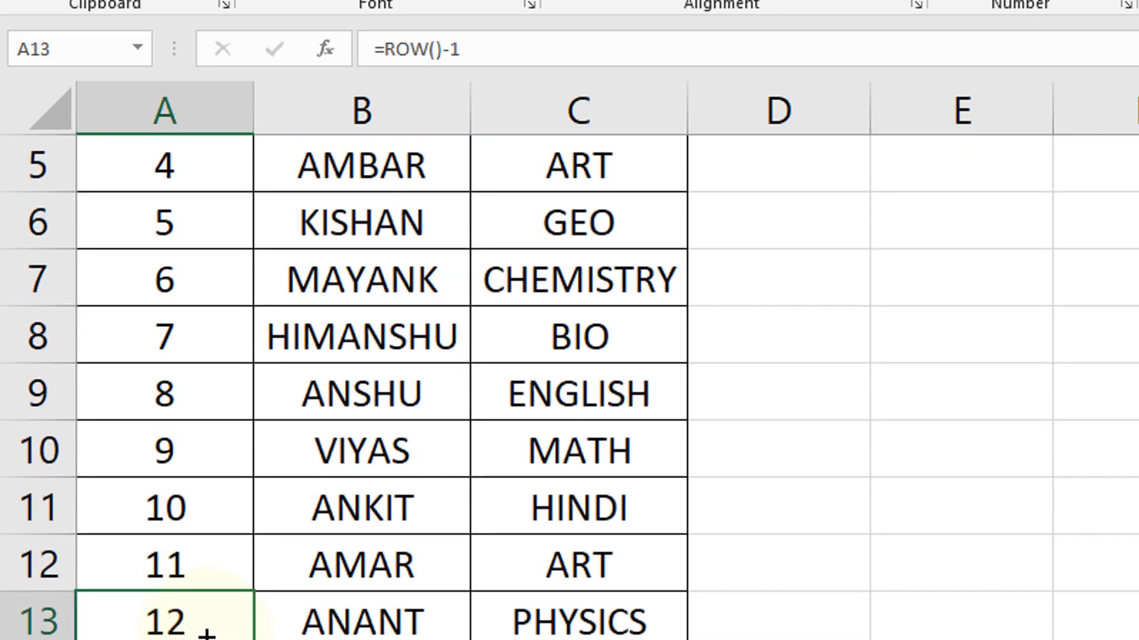
{"action": "key", "text": "ctrl+Home"}
{"action": "key", "text": "Down"}
{"action": "key", "text": "Down"}
{"action": "key", "text": "Down"}
{"action": "key", "text": "Down"}
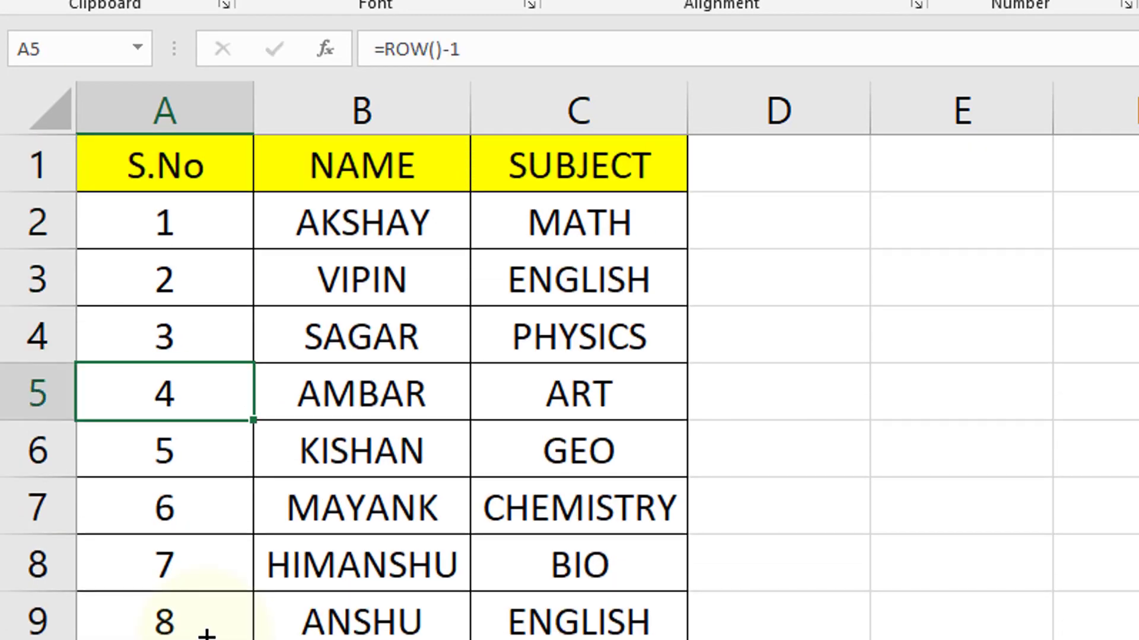
{"action": "key", "text": "shift+space"}
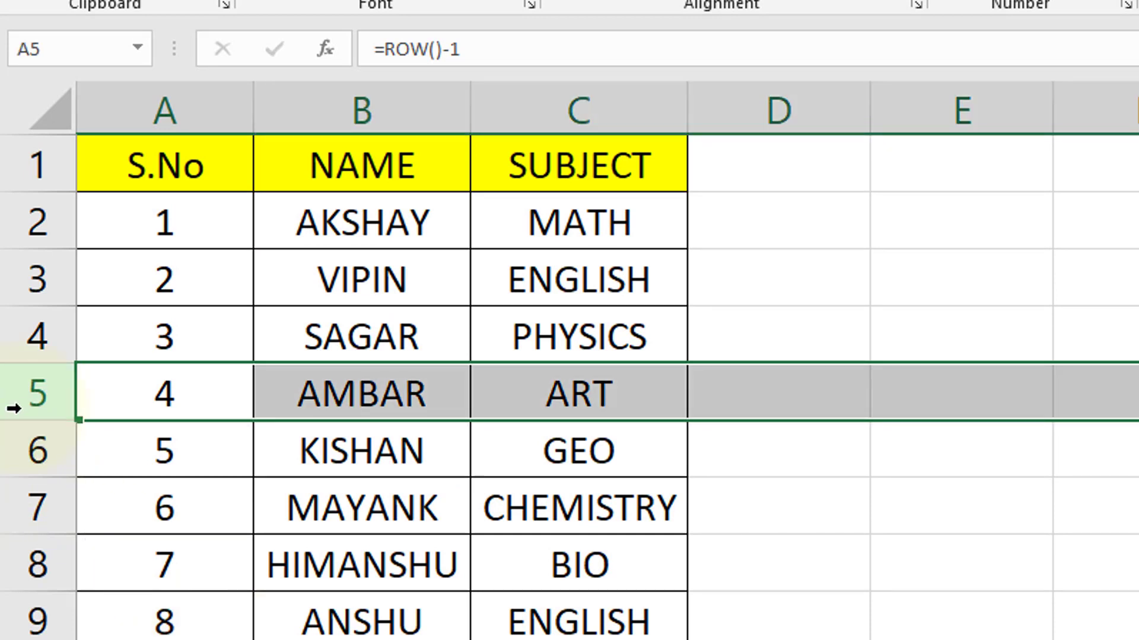
Delete AMBAR's row and confirm S.No renumbers 1 through 8 without a gap.
{"action": "right_click", "coordinate": [21, 398]}
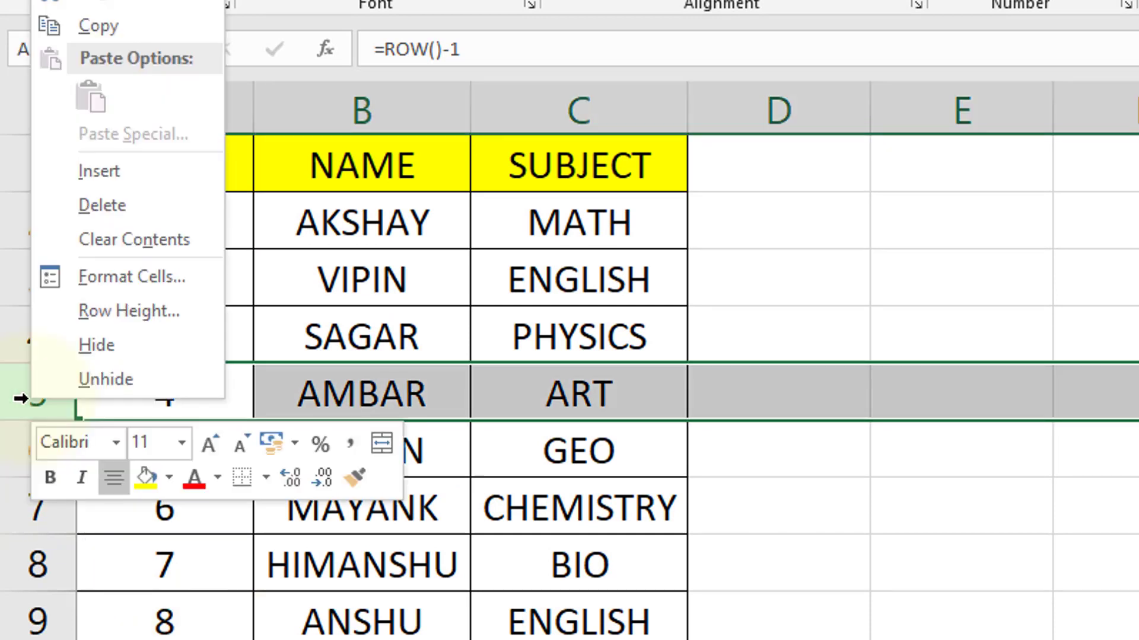
{"action": "left_click", "coordinate": [115, 204]}
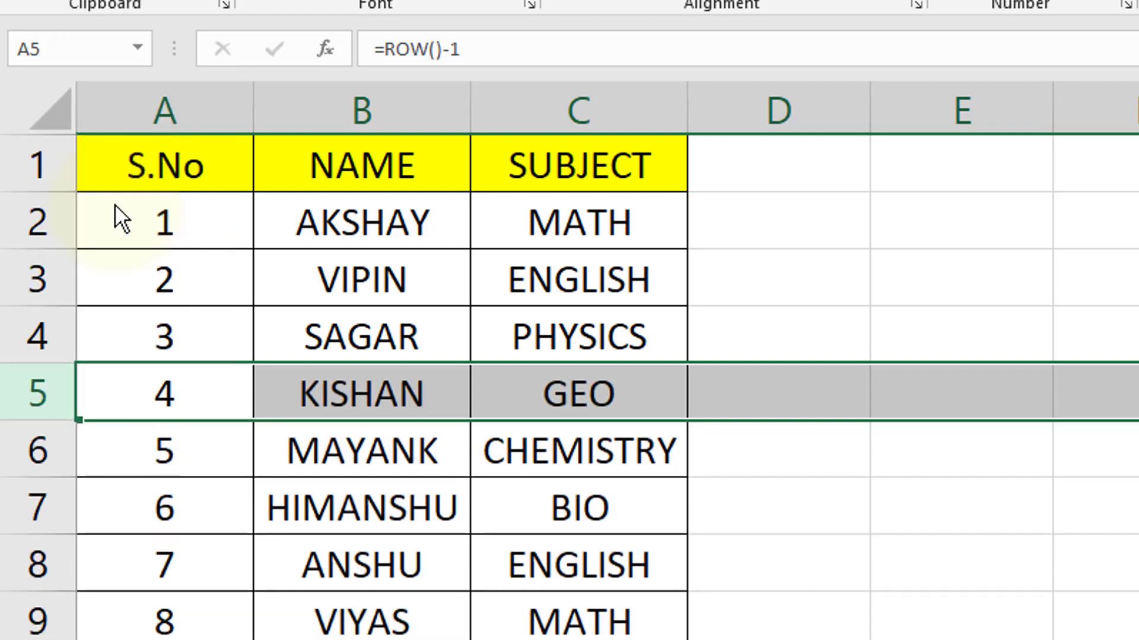
{"action": "left_click", "coordinate": [191, 408]}
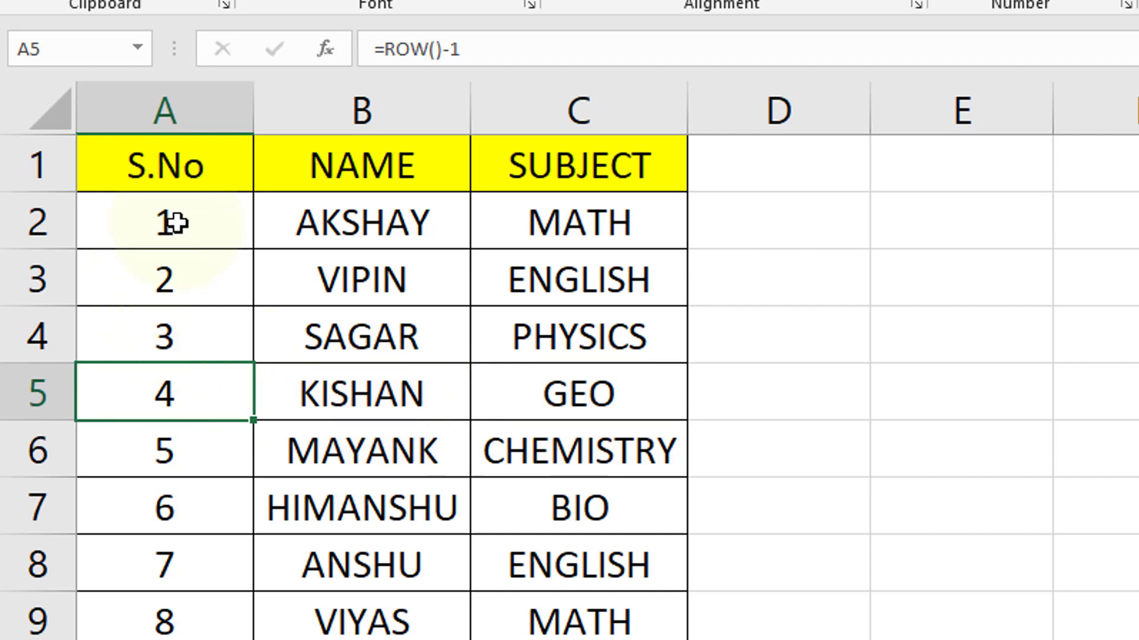
{"action": "left_click_drag", "start_coordinate": [176, 223], "coordinate": [170, 620]}
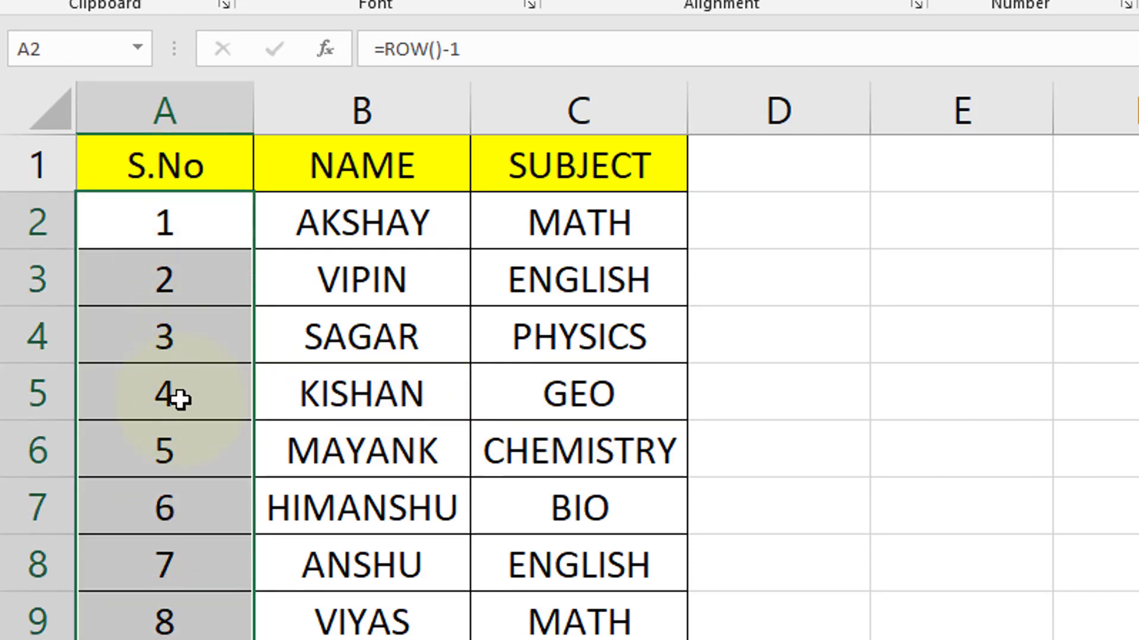
{"action": "left_click", "coordinate": [178, 456]}
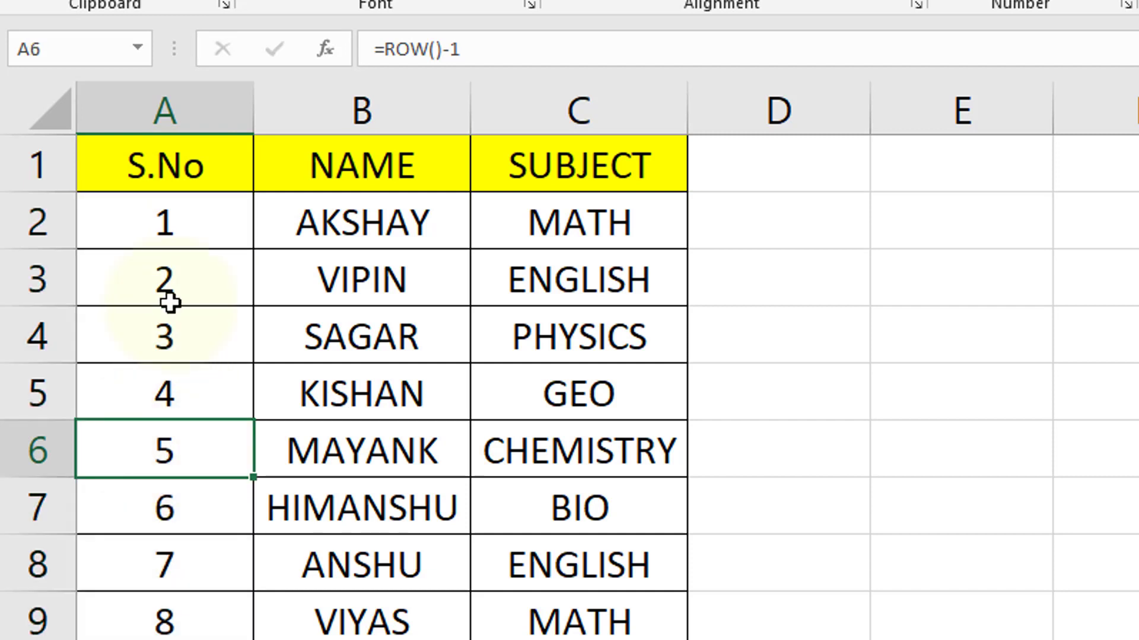
{"action": "left_click", "coordinate": [186, 223]}
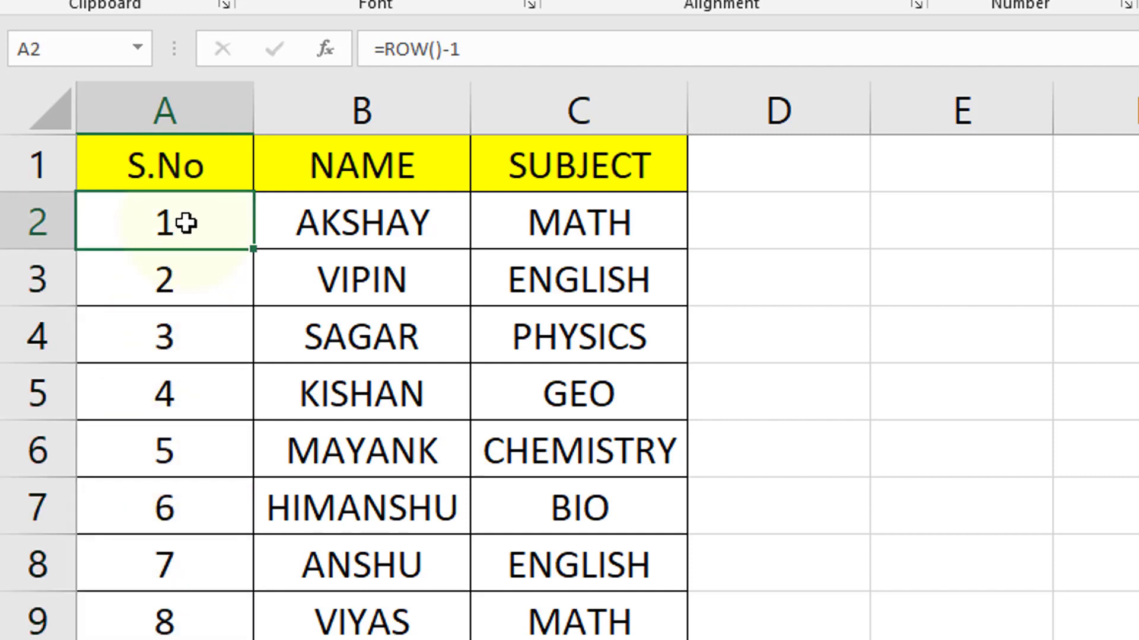
Change A2's formula from =ROW()-1 to =ROMAN(ROW()-1) so it shows I.
{"action": "double_click", "coordinate": [236, 221]}
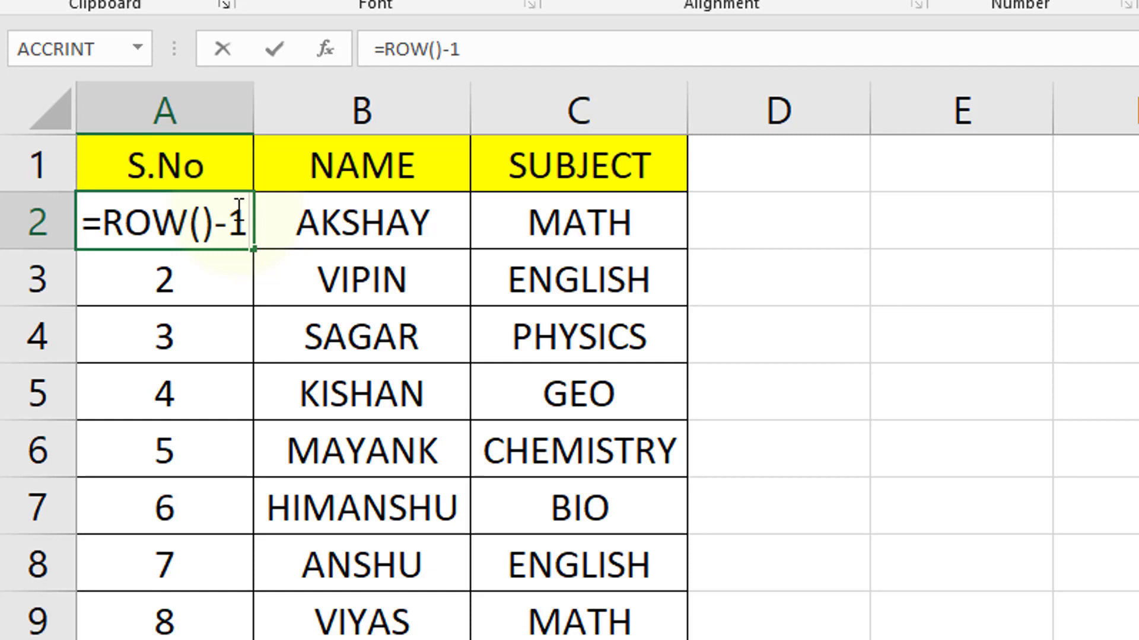
{"action": "left_click", "coordinate": [105, 232]}
{"action": "type", "text": "roman"}
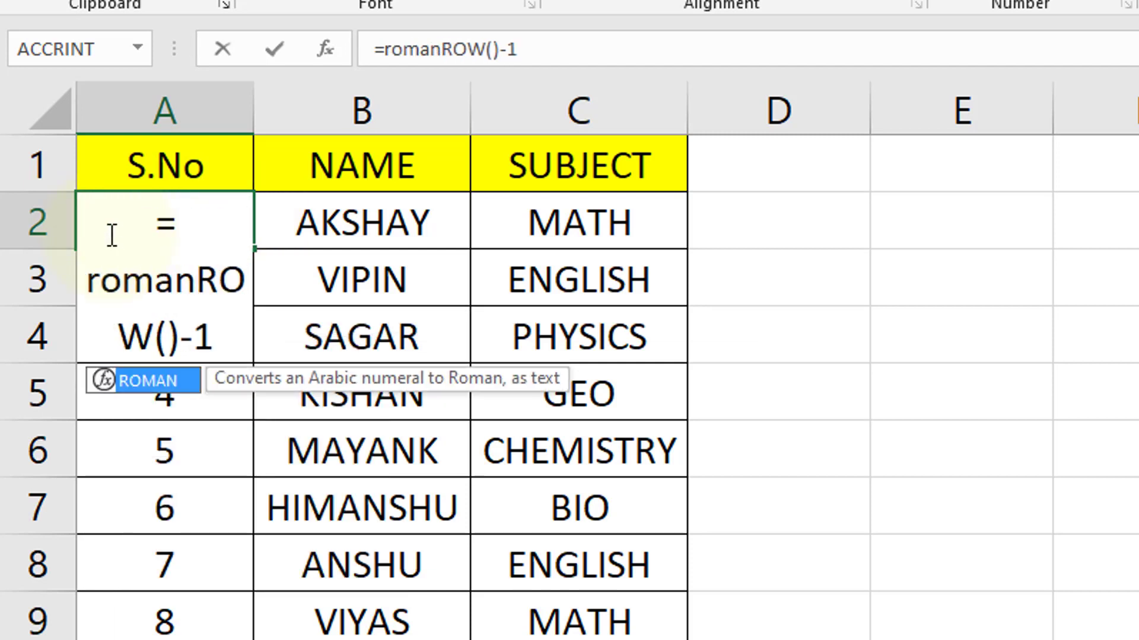
{"action": "type", "text": "("}
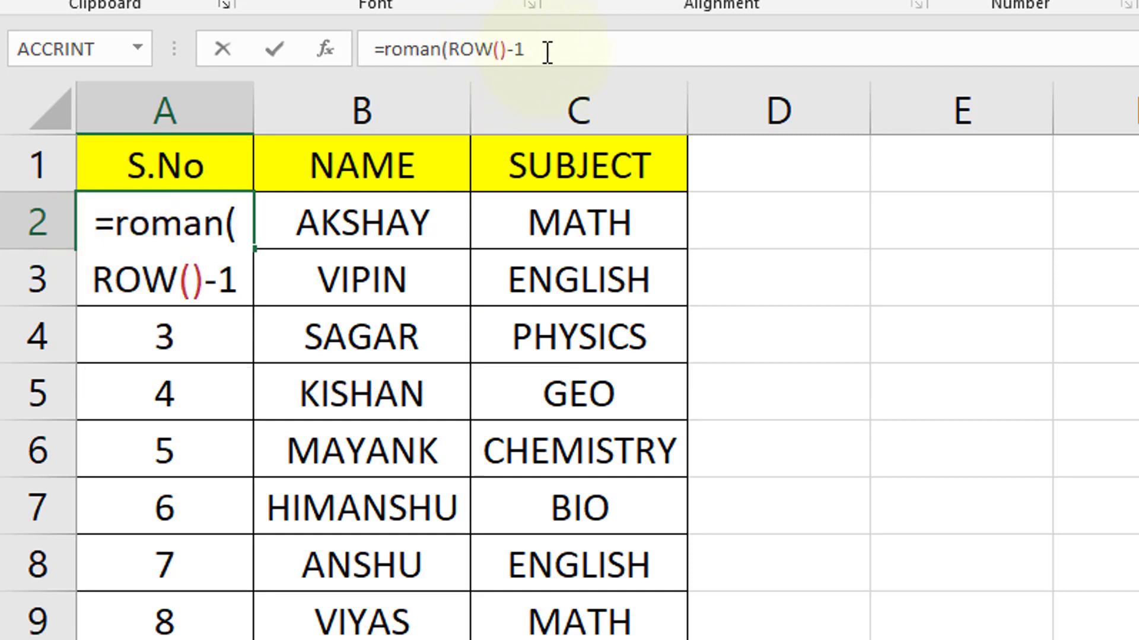
{"action": "left_click", "coordinate": [547, 53]}
{"action": "type", "text": ")"}
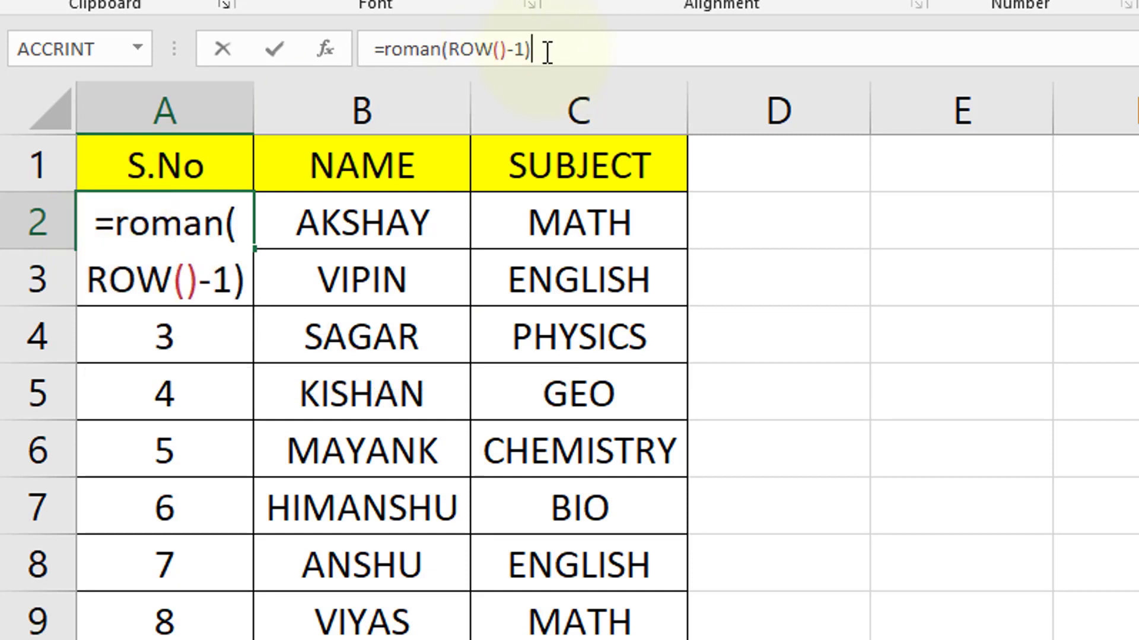
{"action": "key", "text": "Return"}
{"action": "left_click", "coordinate": [165, 220]}
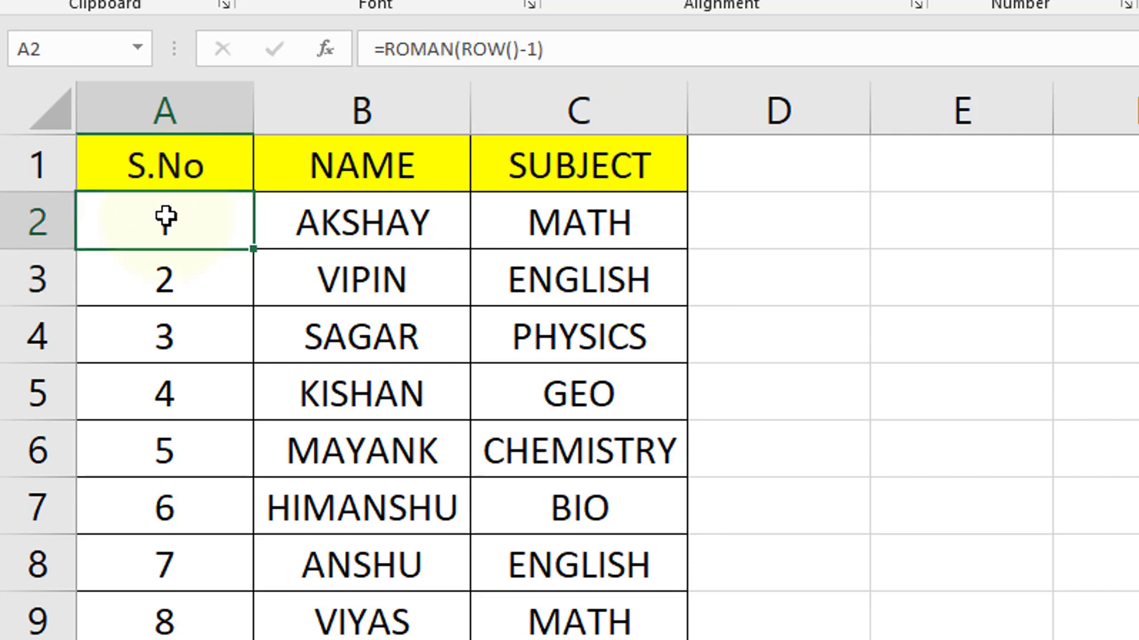
Fill =ROMAN(ROW()-1) down column A for numerals I to VIII and select KISHAN's row 5.
{"action": "mouse_move", "coordinate": [253, 250]}
{"action": "left_mouse_down"}
{"action": "mouse_move", "coordinate": [253, 637]}
{"action": "mouse_move", "coordinate": [221, 635]}
{"action": "left_mouse_up"}
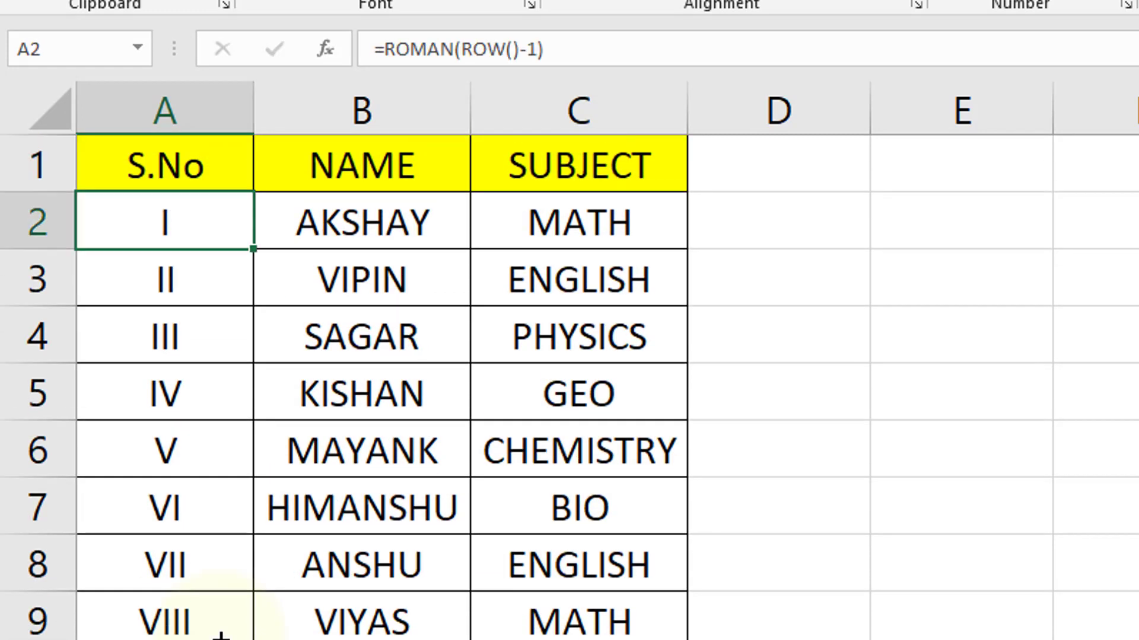
{"action": "key", "text": "Down"}
{"action": "key", "text": "Down"}
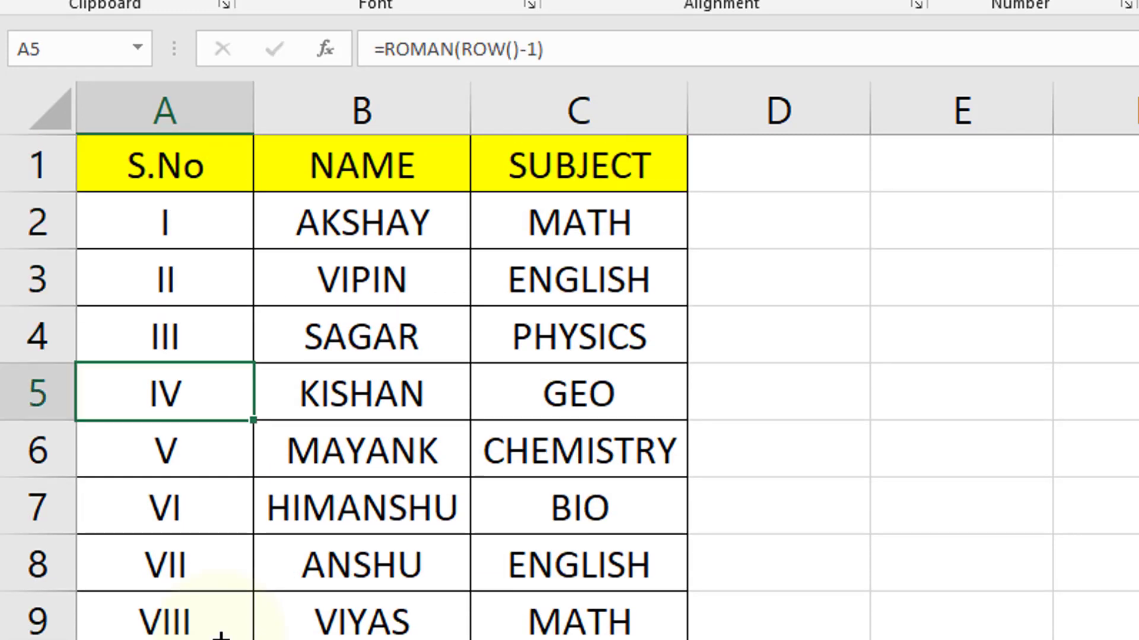
{"action": "key", "text": "Down"}
{"action": "key", "text": "Down"}
{"action": "key", "text": "Down"}
{"action": "key", "text": "Down"}
{"action": "key", "text": "Up"}
{"action": "key", "text": "Up"}
{"action": "key", "text": "Up"}
{"action": "key", "text": "Up"}
{"action": "key", "text": "Up"}
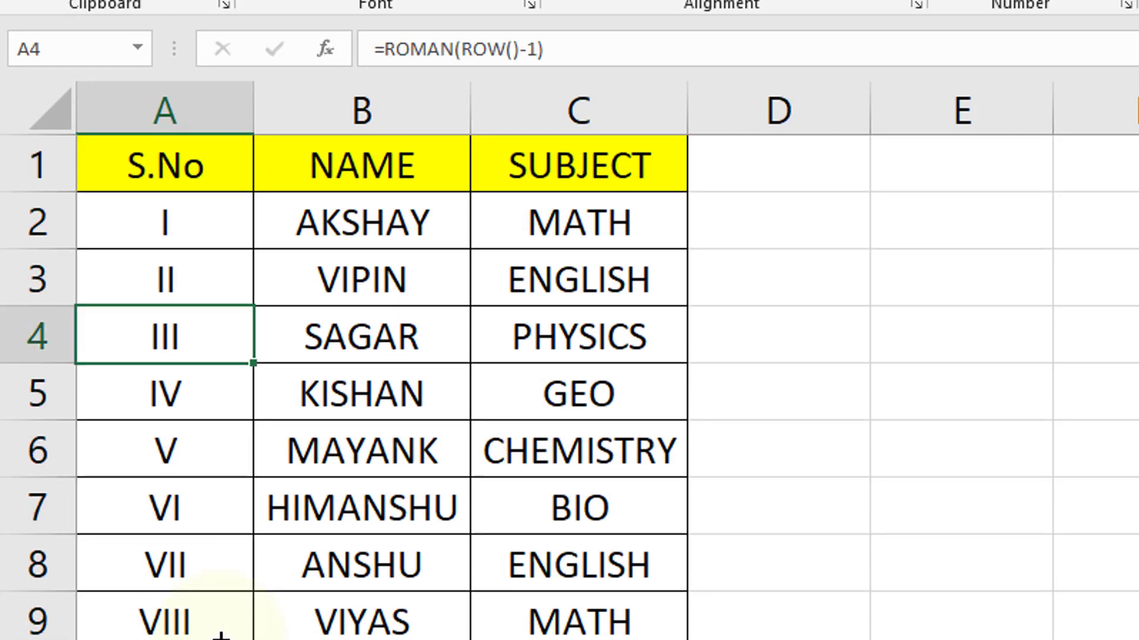
{"action": "key", "text": "Down"}
{"action": "key", "text": "shift+space"}
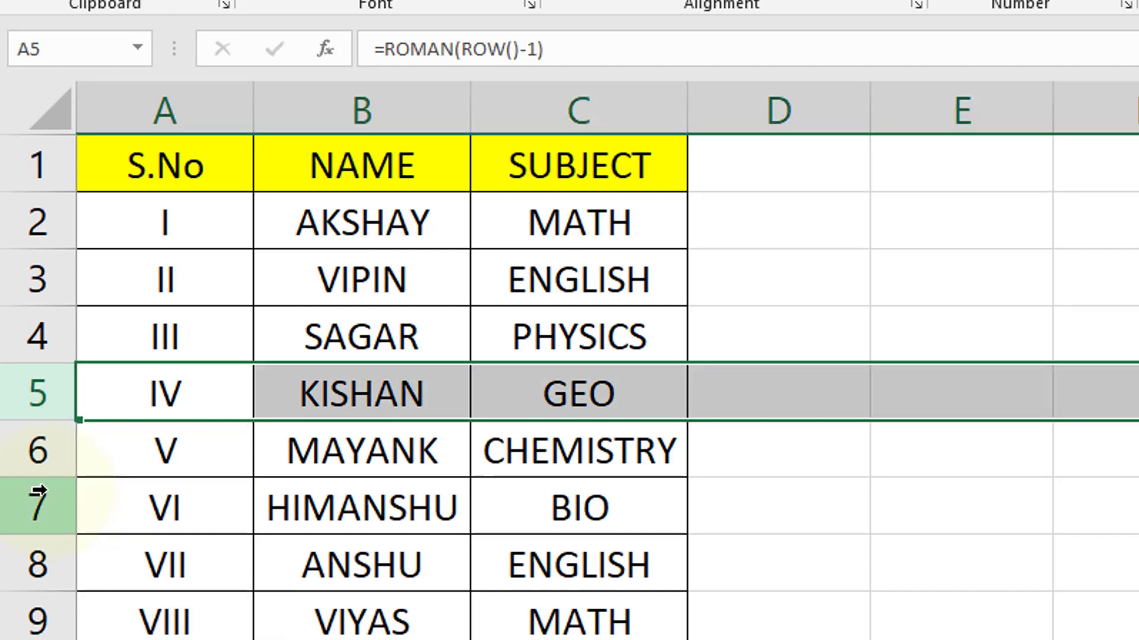
Delete KISHAN's row 5 and check that MAYANK's serial number now reads IV.
{"action": "right_click", "coordinate": [31, 419]}
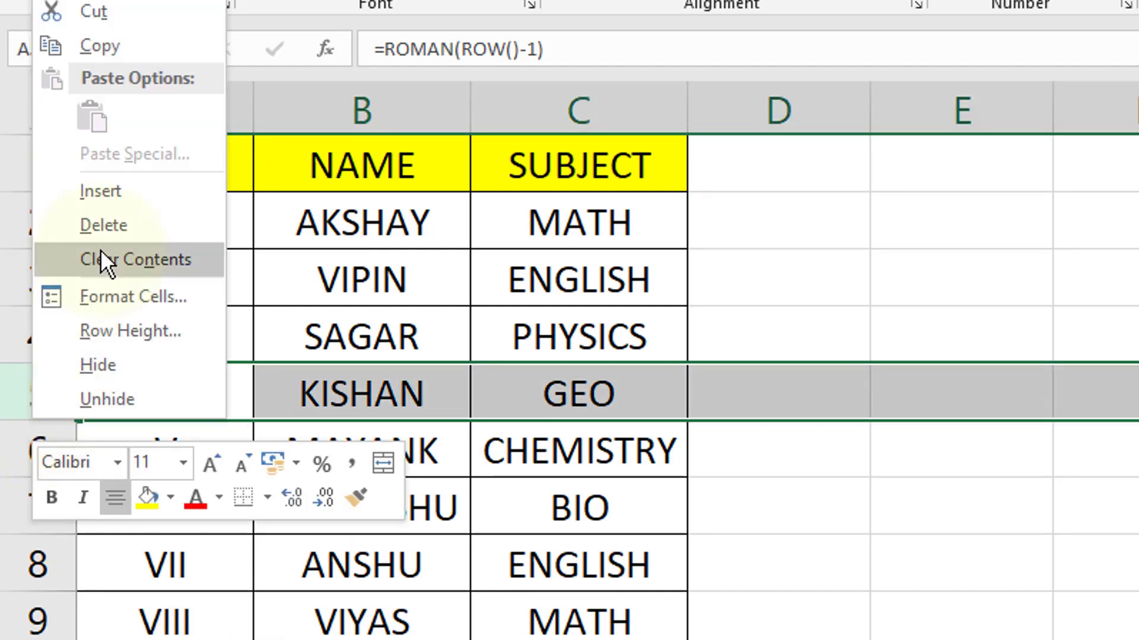
{"action": "left_click", "coordinate": [108, 226]}
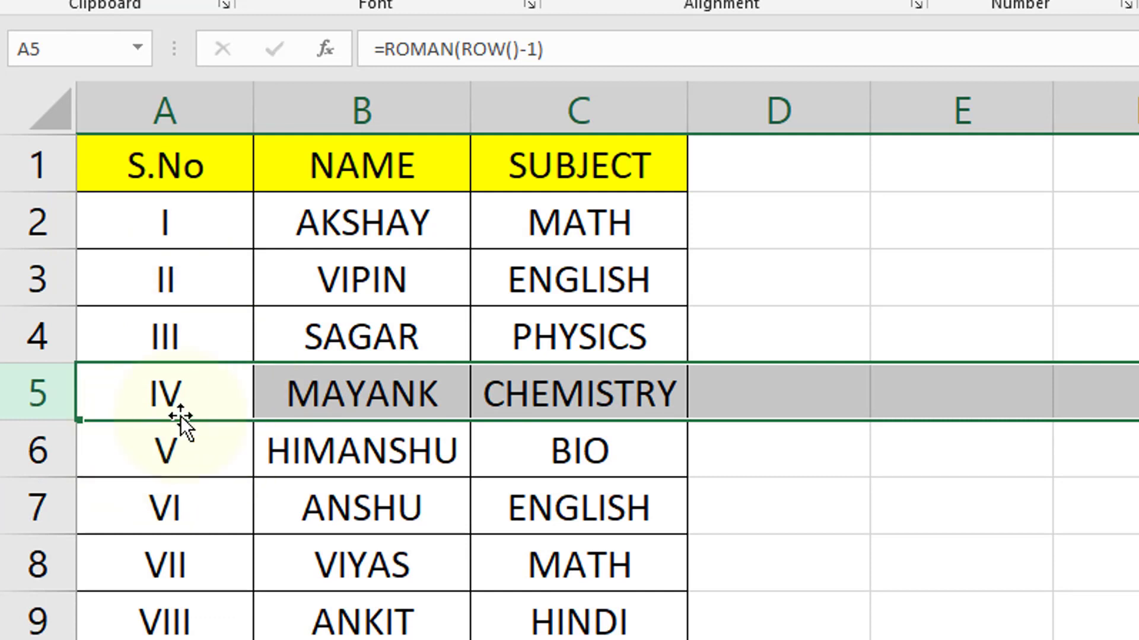
{"action": "left_click_drag", "start_coordinate": [204, 402], "coordinate": [184, 501]}
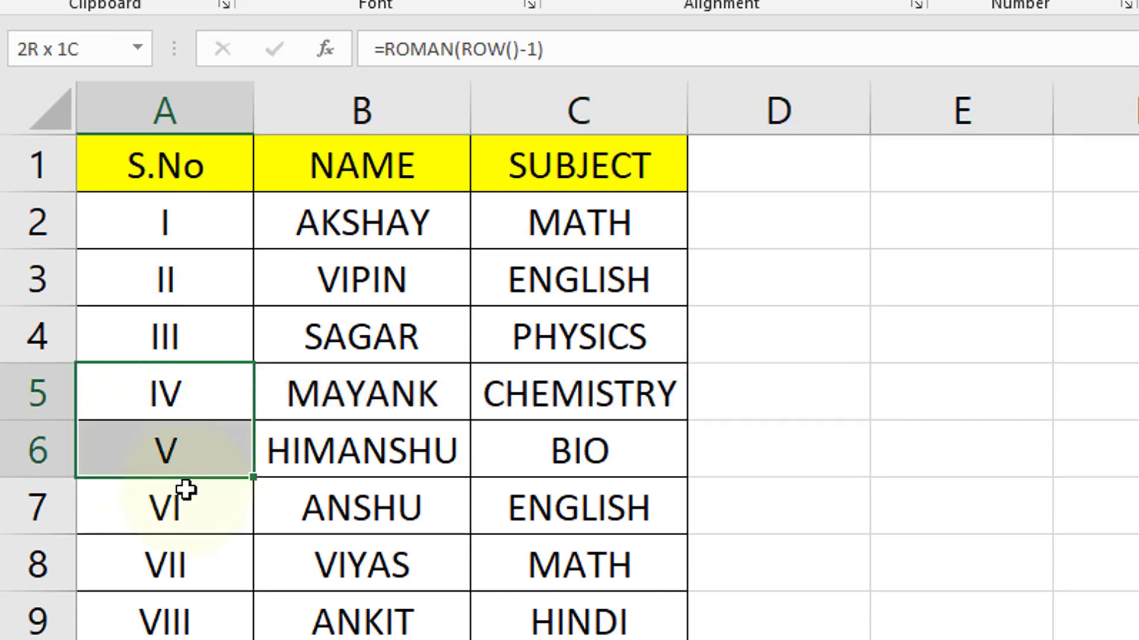
{"action": "left_click", "coordinate": [338, 265]}
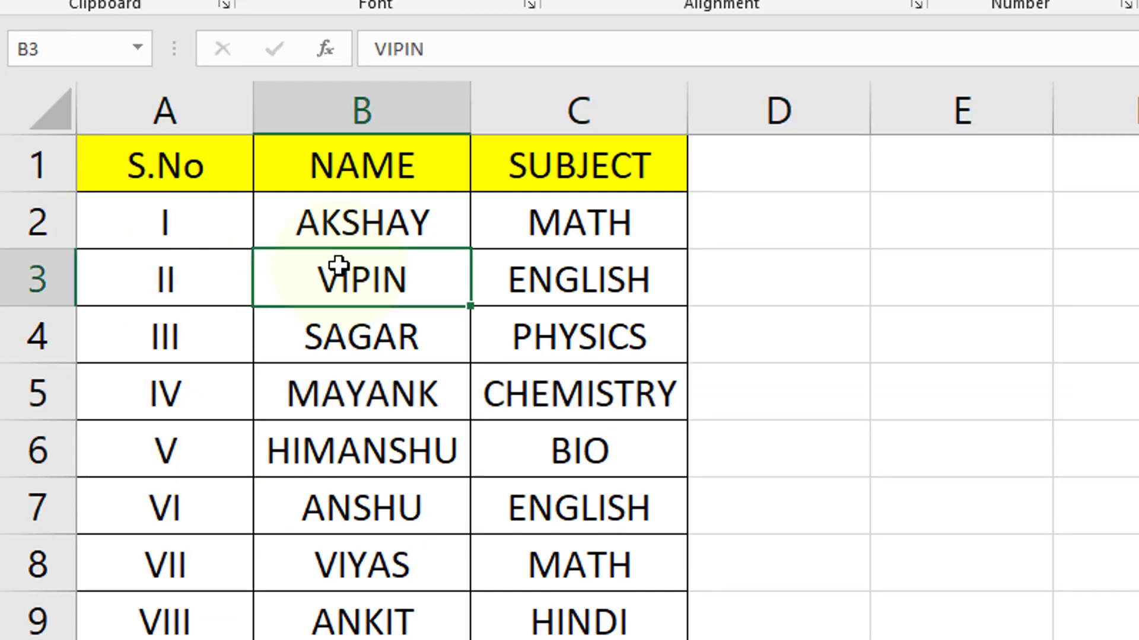